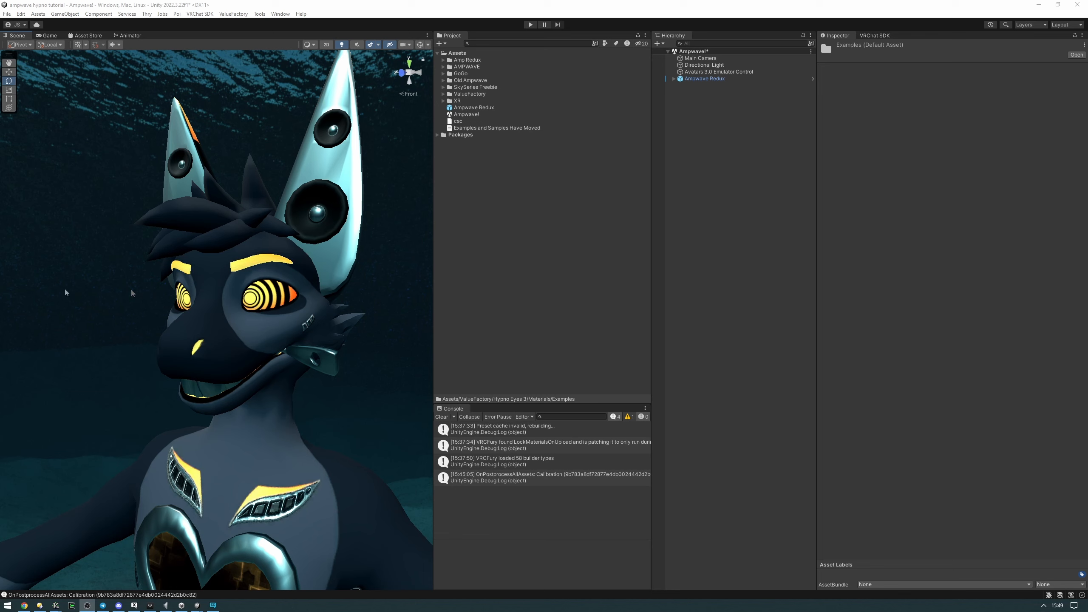
# Open the Hypno Eyes 3 Contacts Meshes folder inside ValueFactory and preview the Half Sphere contact mesh
pyautogui.click(443, 94)
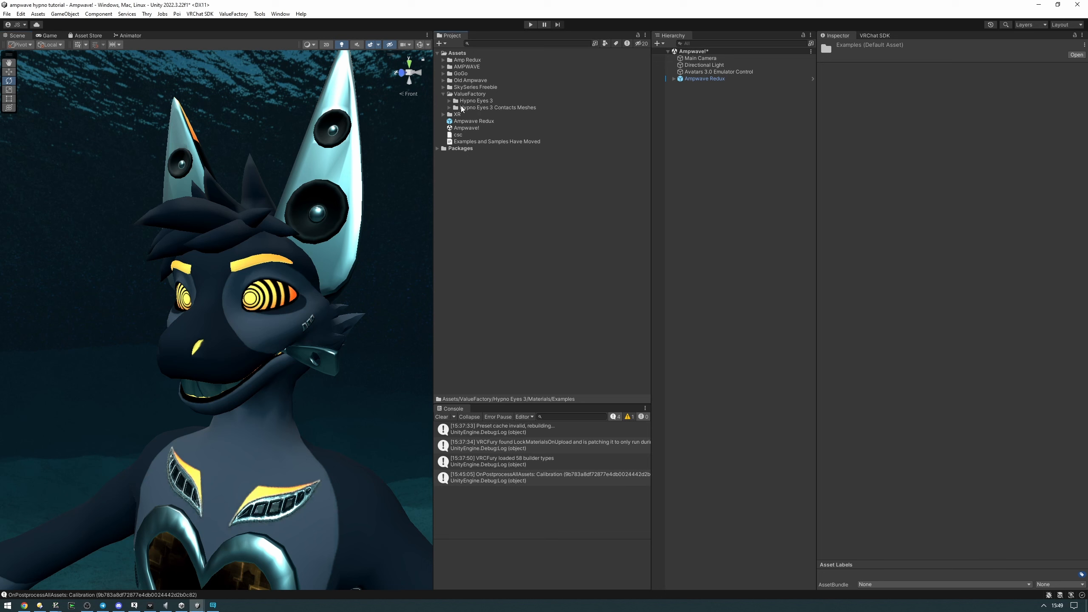
pyautogui.click(464, 108)
pyautogui.click(449, 108)
pyautogui.click(487, 122)
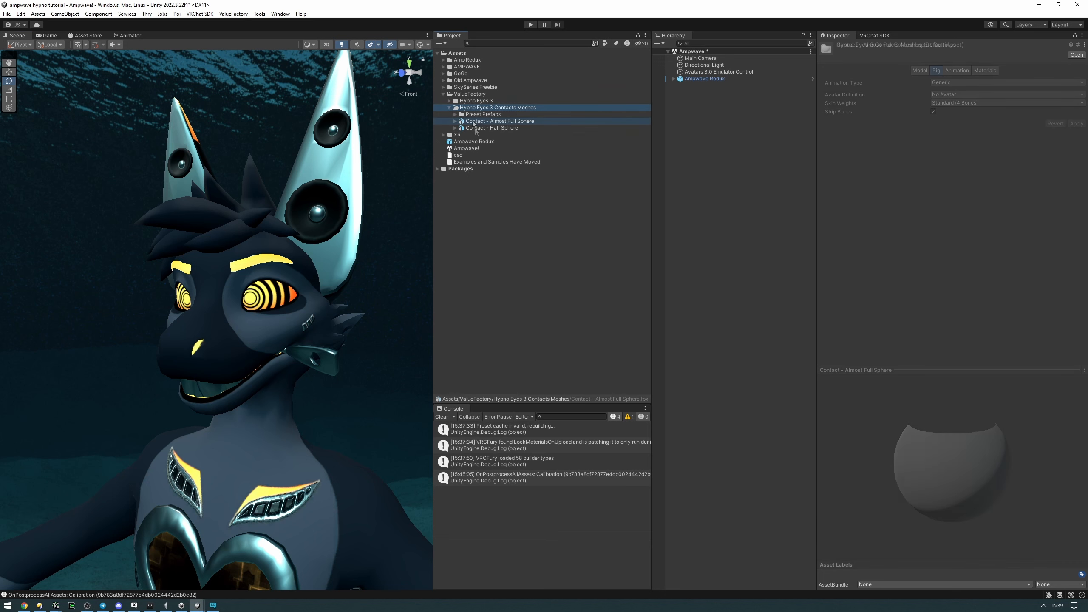
pyautogui.click(488, 126)
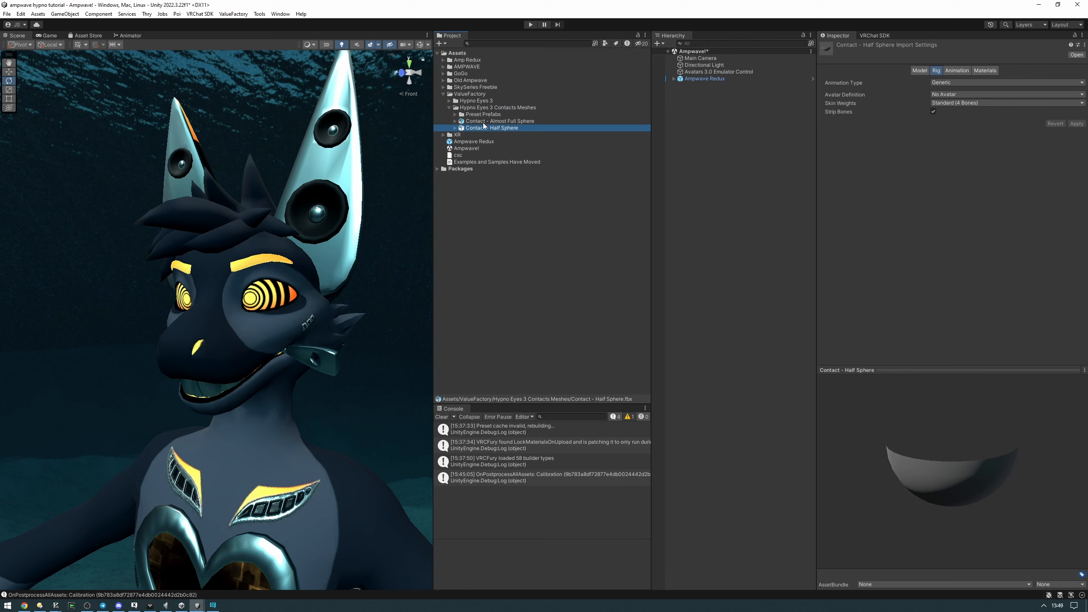
pyautogui.moveTo(952, 447); pyautogui.dragTo(948, 327)
pyautogui.moveTo(963, 394); pyautogui.dragTo(895, 314)
# Compare the Almost Full Sphere and Half Sphere contact meshes by previewing each from different angles
pyautogui.click(537, 122)
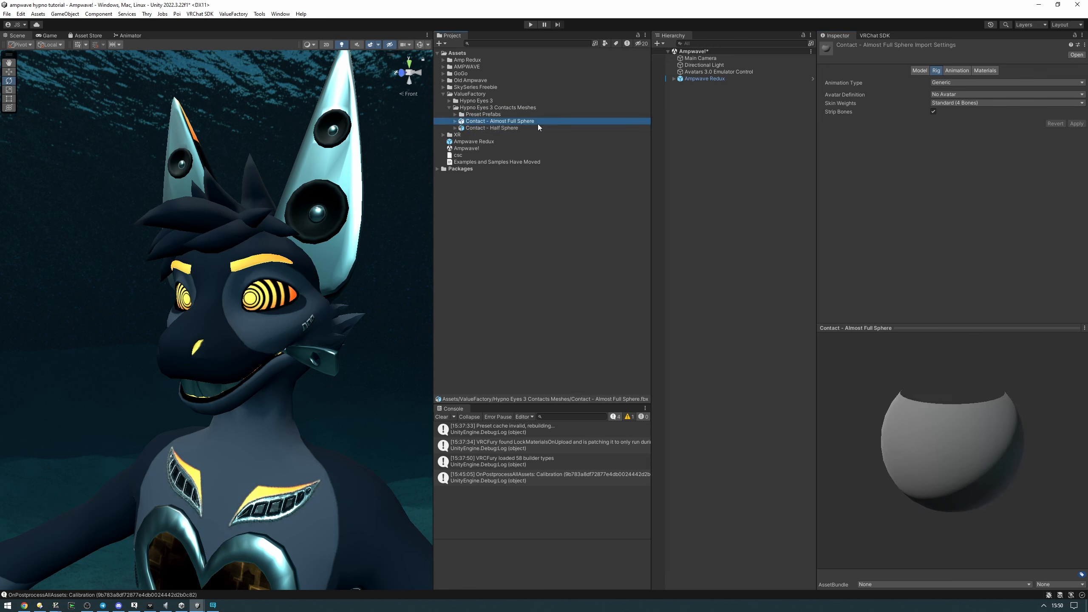
pyautogui.click(533, 128)
pyautogui.click(518, 122)
pyautogui.click(516, 128)
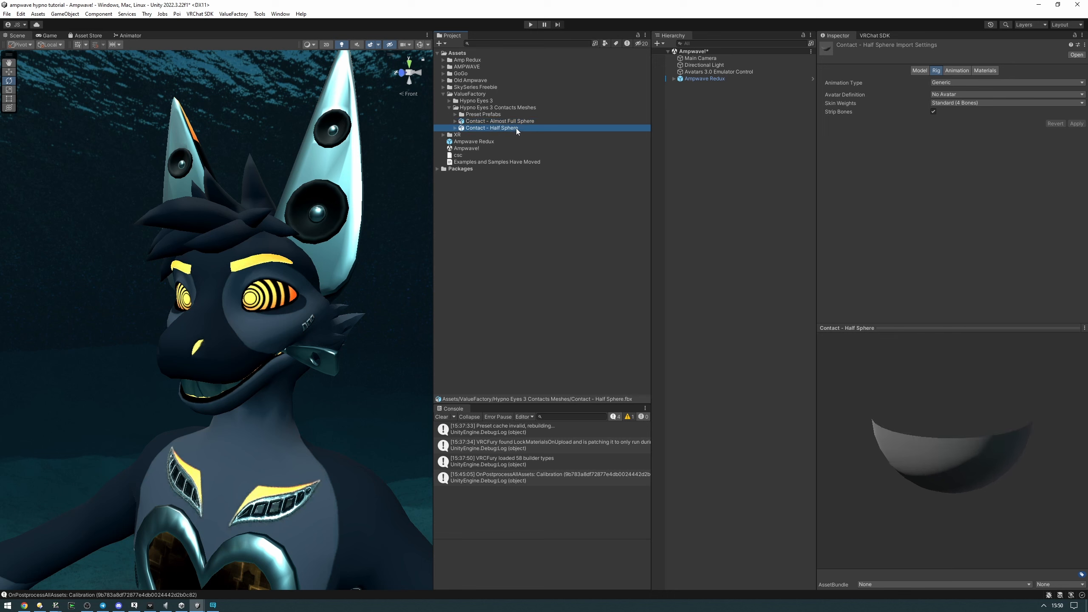
pyautogui.moveTo(951, 447); pyautogui.dragTo(950, 336)
pyautogui.moveTo(988, 411); pyautogui.dragTo(990, 394)
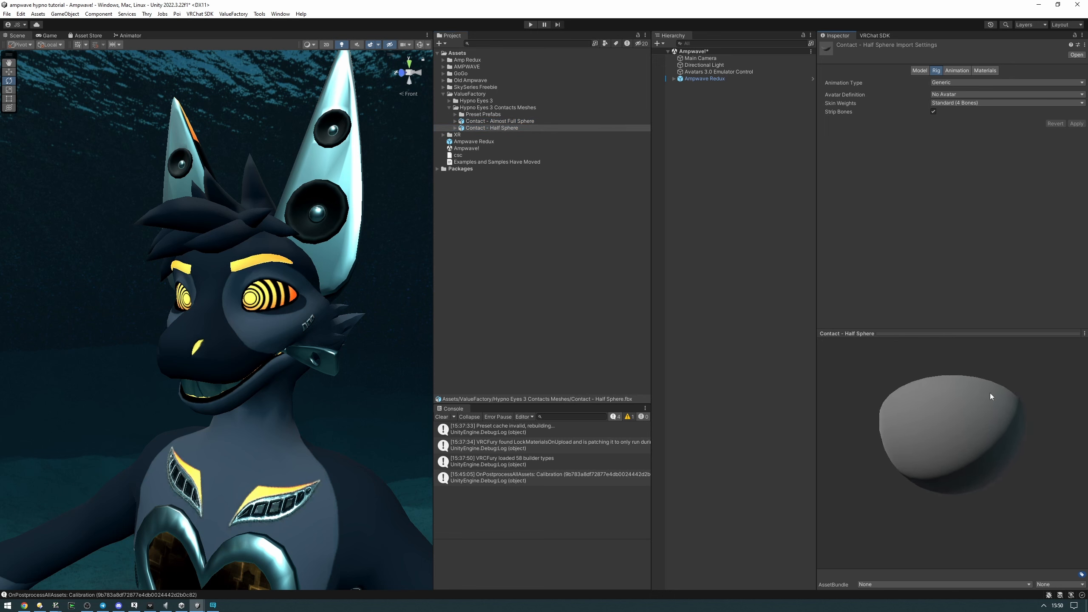
pyautogui.click(510, 121)
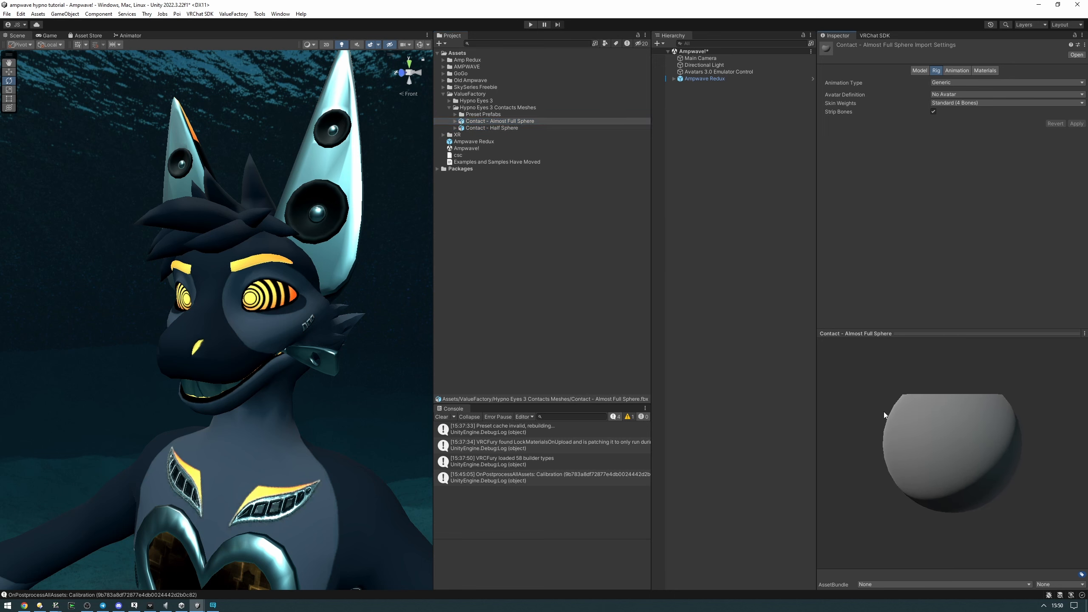
pyautogui.moveTo(936, 442); pyautogui.dragTo(961, 476)
pyautogui.moveTo(915, 442); pyautogui.dragTo(911, 431)
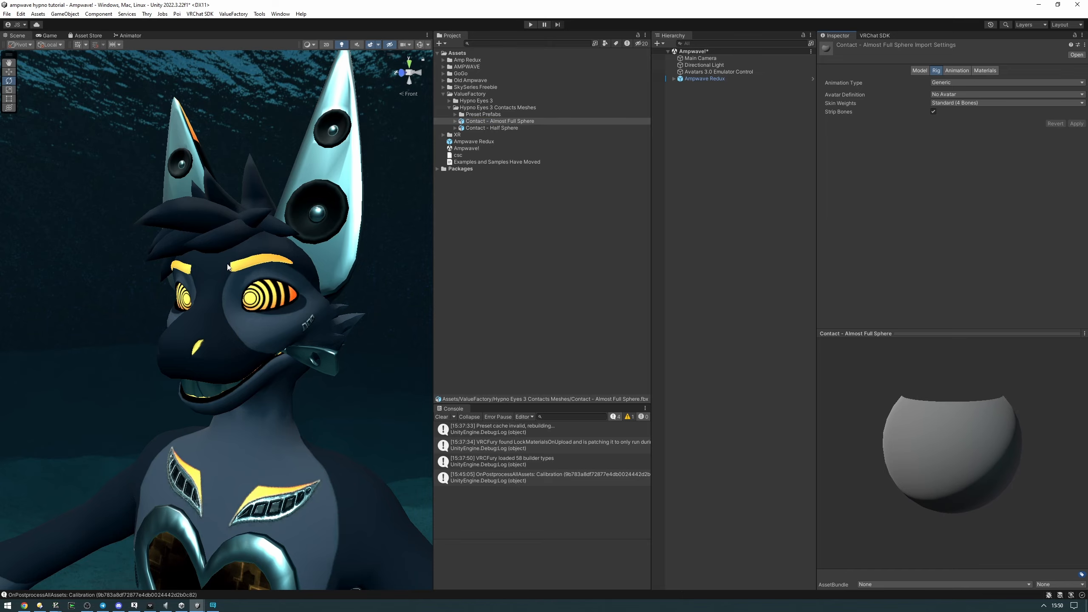
# Locate the Ampwave Redux avatar's left eye bone through its descriptor's eye transforms and select LeftEye in the hierarchy
pyautogui.moveTo(279, 164); pyautogui.dragTo(274, 174, button='right')
pyautogui.moveTo(266, 236); pyautogui.dragTo(272, 165, button='right')
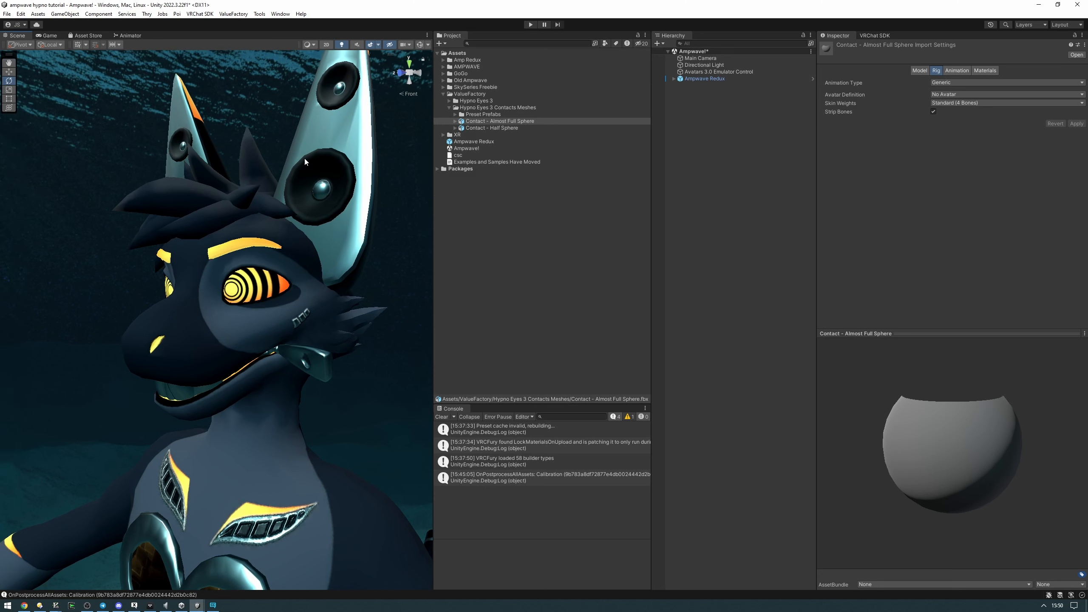
pyautogui.click(724, 78)
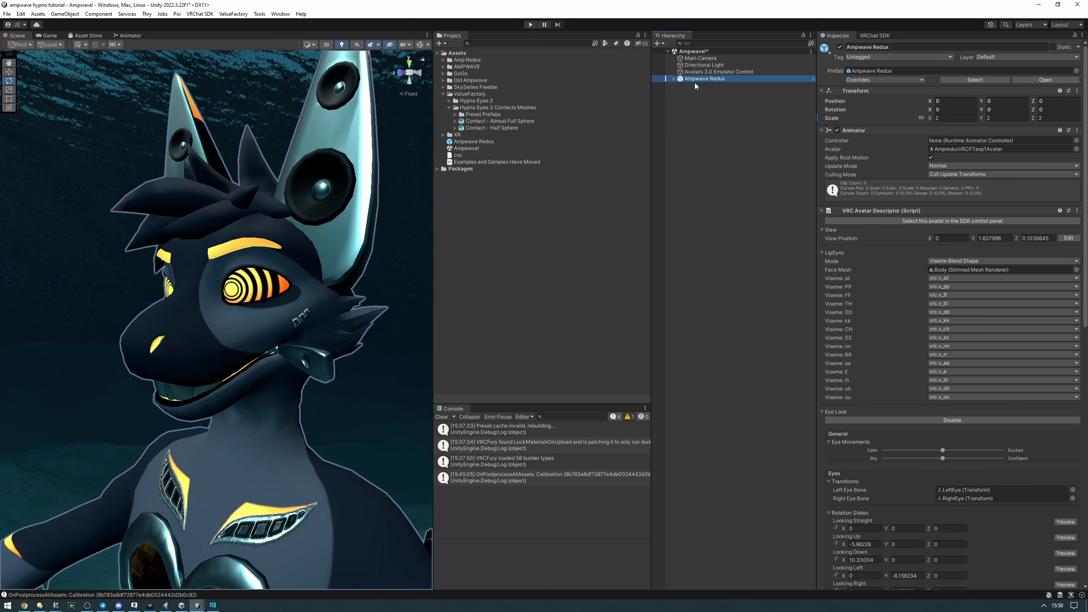
pyautogui.scroll(-15, 882, 286)
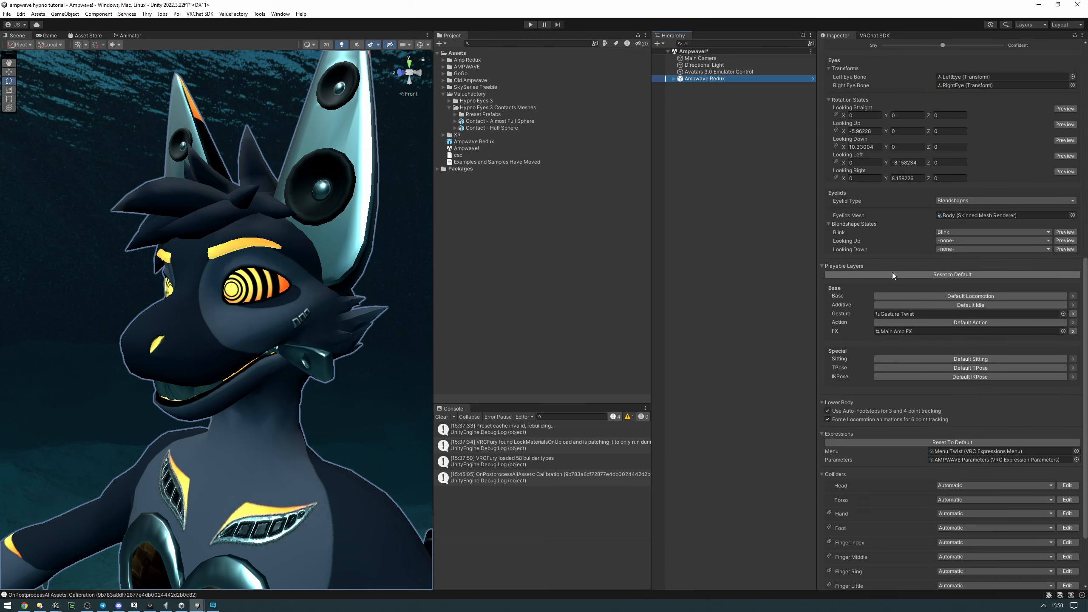
pyautogui.scroll(10, 874, 277)
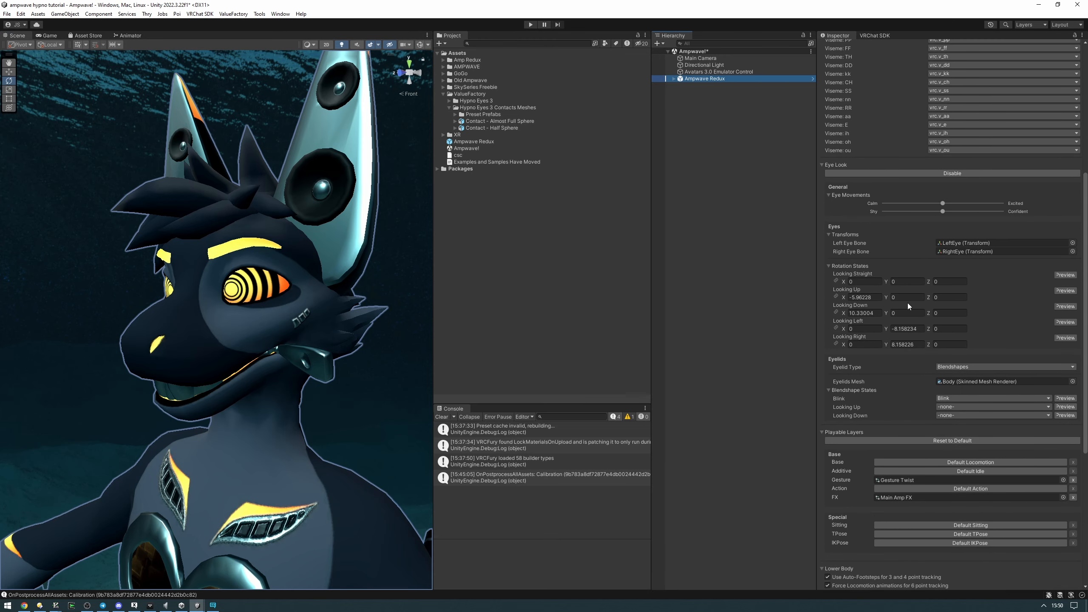
pyautogui.click(971, 244)
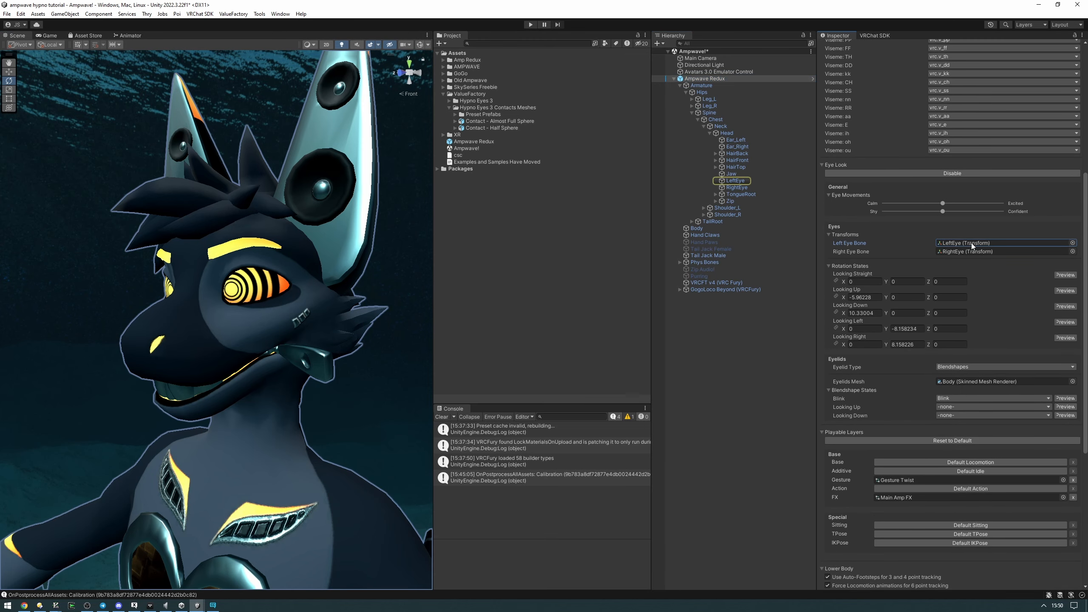
pyautogui.click(731, 182)
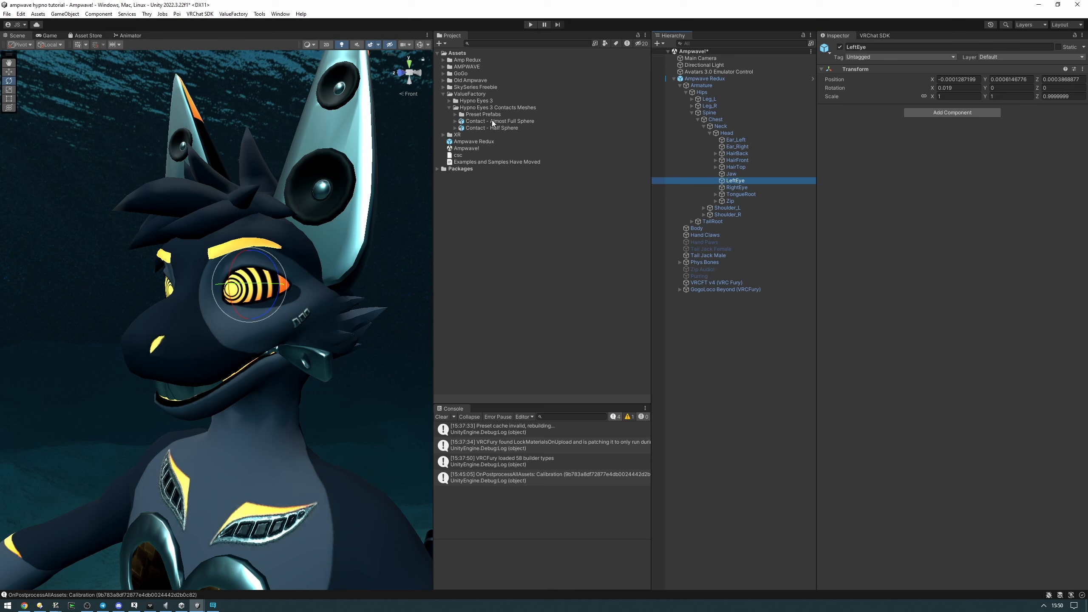
# Add the Contact - Almost Full Sphere mesh as a child of LeftEye and scale it uniformly to about 0.00031 to fit the eye
pyautogui.moveTo(468, 123); pyautogui.dragTo(737, 183)
pyautogui.moveTo(301, 228); pyautogui.dragTo(333, 239, button='right')
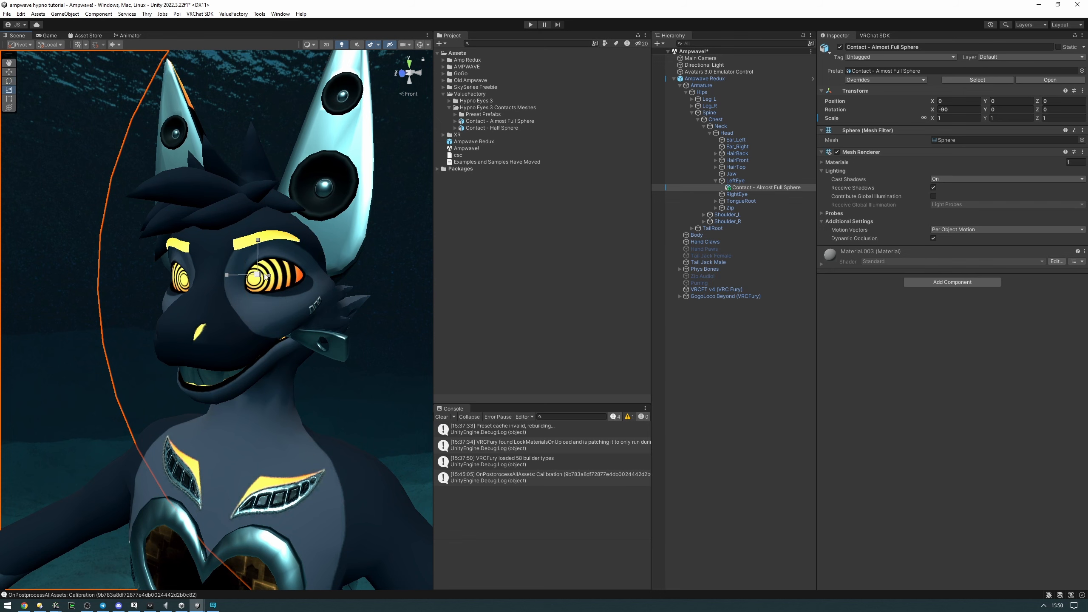
pyautogui.moveTo(262, 277); pyautogui.dragTo(253, 283, button='middle')
pyautogui.moveTo(246, 286)
pyautogui.mouseDown()
pyautogui.moveTo(243, 276)
pyautogui.moveTo(240, 290)
pyautogui.mouseUp()
pyautogui.scroll(5, 242, 294)
pyautogui.press('w')
pyautogui.moveTo(239, 291); pyautogui.dragTo(310, 303, button='right')
pyautogui.press('s')
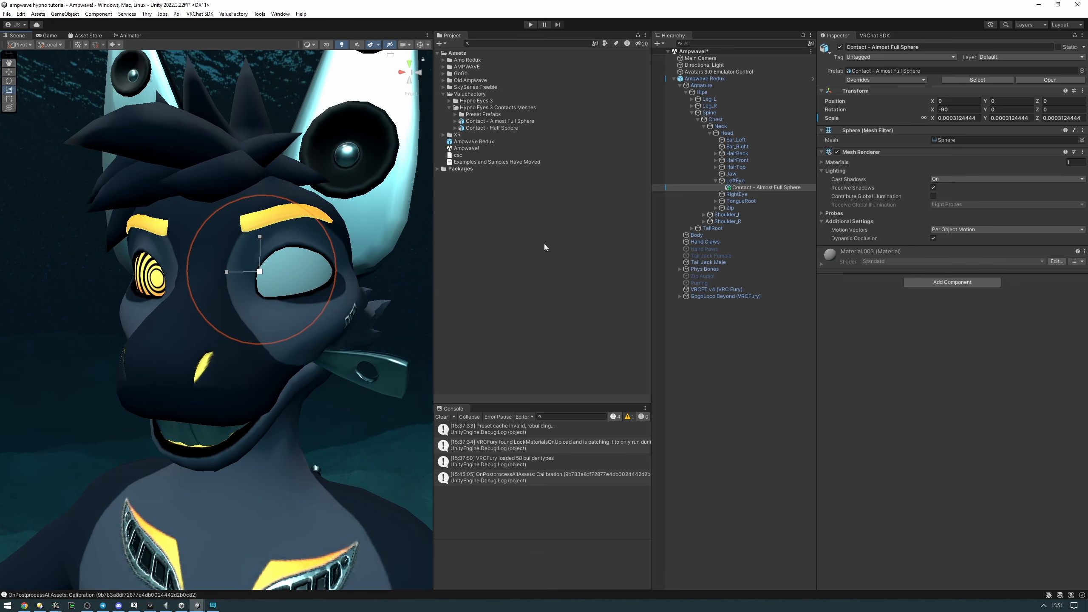
# Apply the Calibration material from the Hypno Eyes 3 example materials to the left eye's contact sphere
pyautogui.click(449, 101)
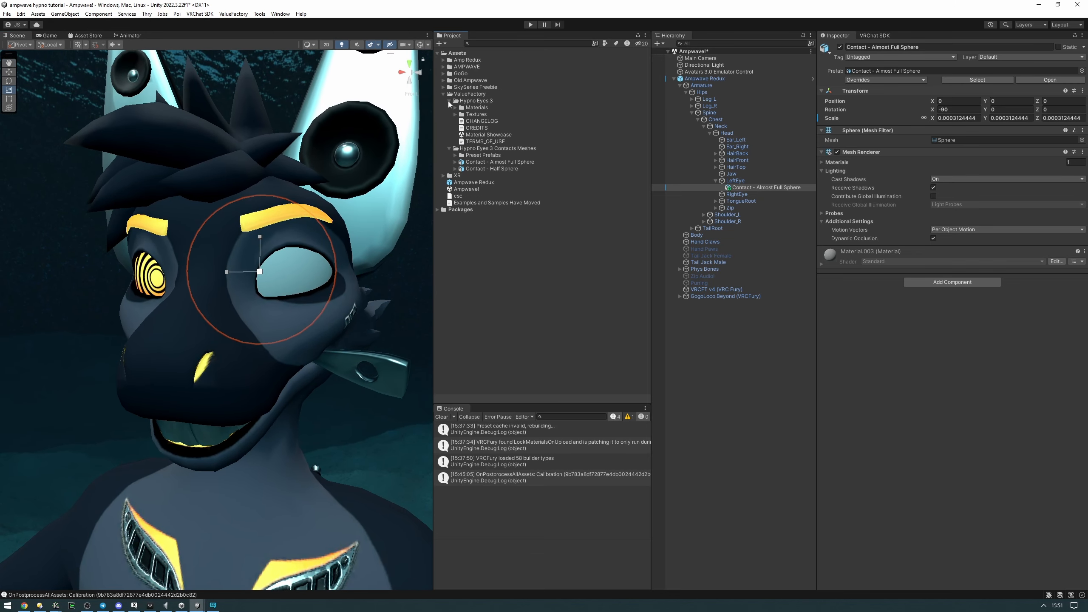
pyautogui.click(456, 101)
pyautogui.click(455, 107)
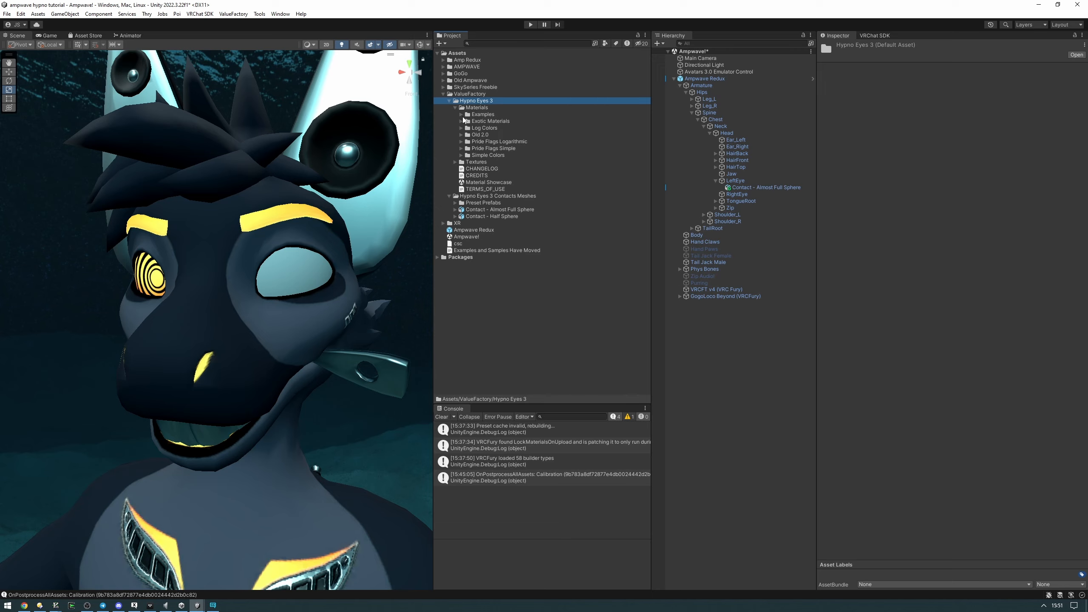
pyautogui.click(461, 114)
pyautogui.moveTo(488, 144); pyautogui.dragTo(287, 266)
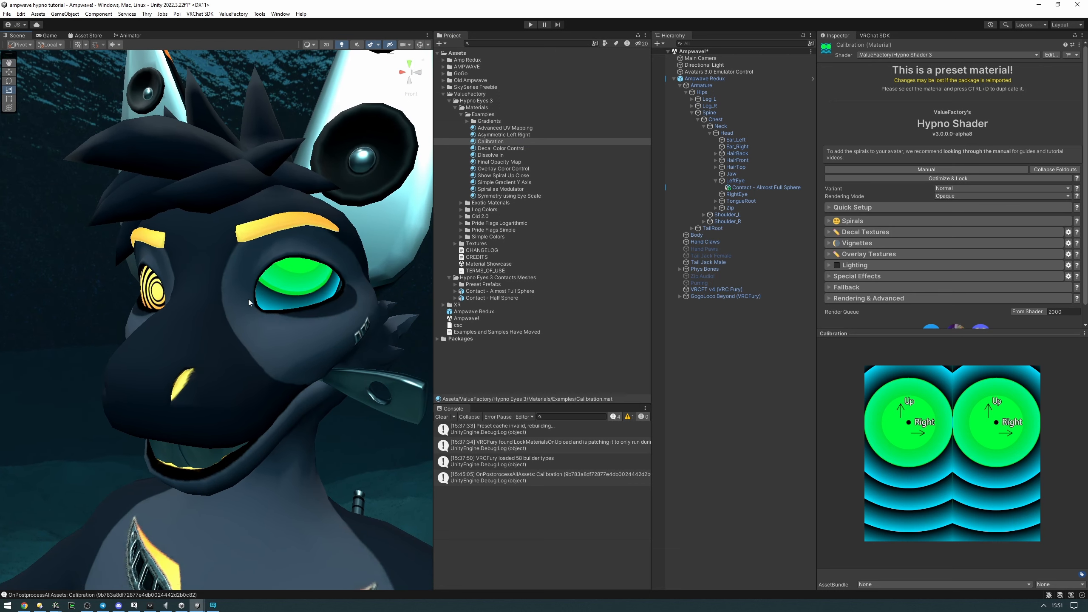
# Apply the Centered (Default Glasses, Contacts, Polycrow Aviators) avatar preset to the Calibration material
pyautogui.click(866, 207)
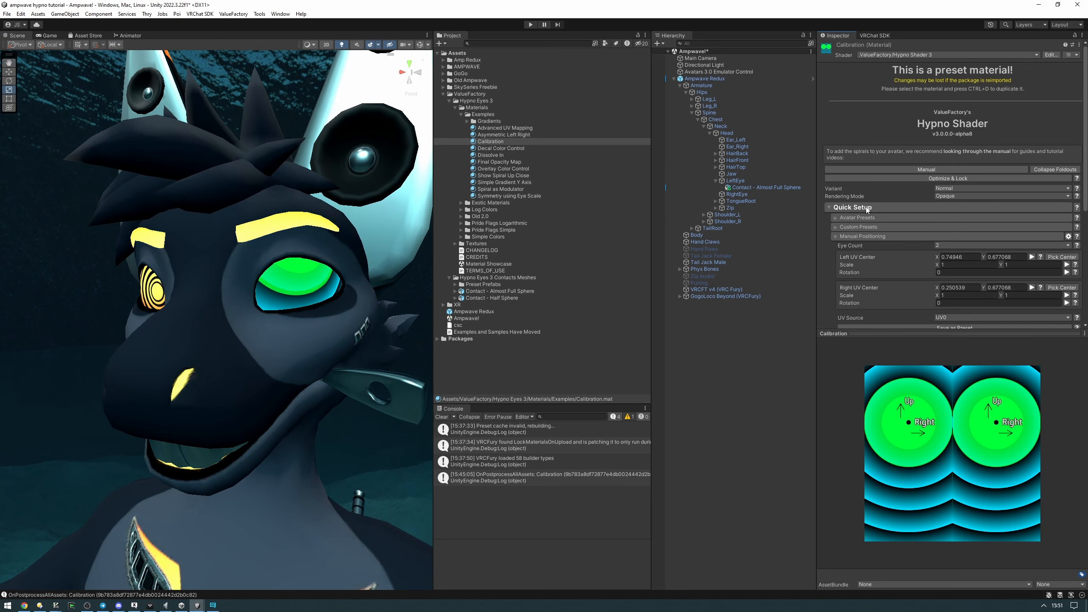
pyautogui.click(872, 218)
pyautogui.scroll(-2, 921, 244)
pyautogui.scroll(1, 936, 248)
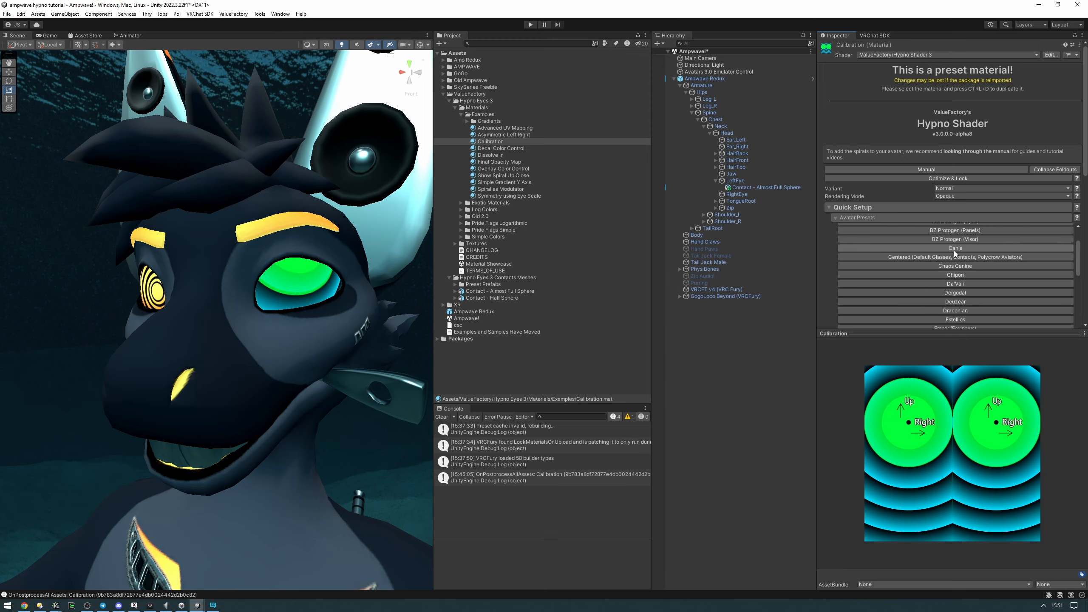
pyautogui.click(913, 258)
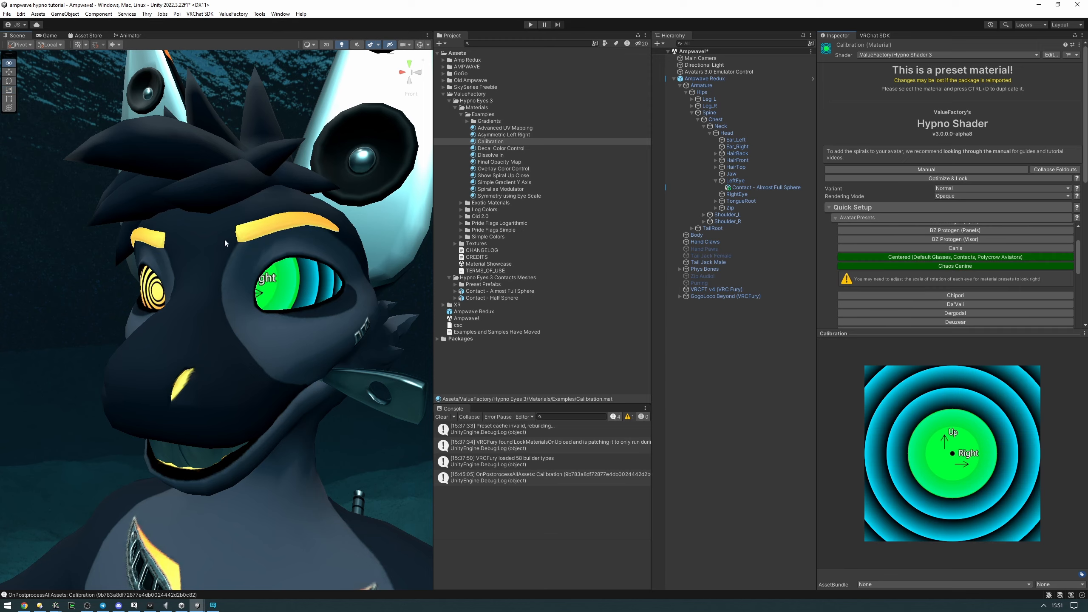
# Examine the contact sphere's alignment on the left eye from several angles, ending with a straight front view of the face
pyautogui.keyDown('alt'); pyautogui.moveTo(240, 246); pyautogui.dragTo(286, 203); pyautogui.keyUp('alt')
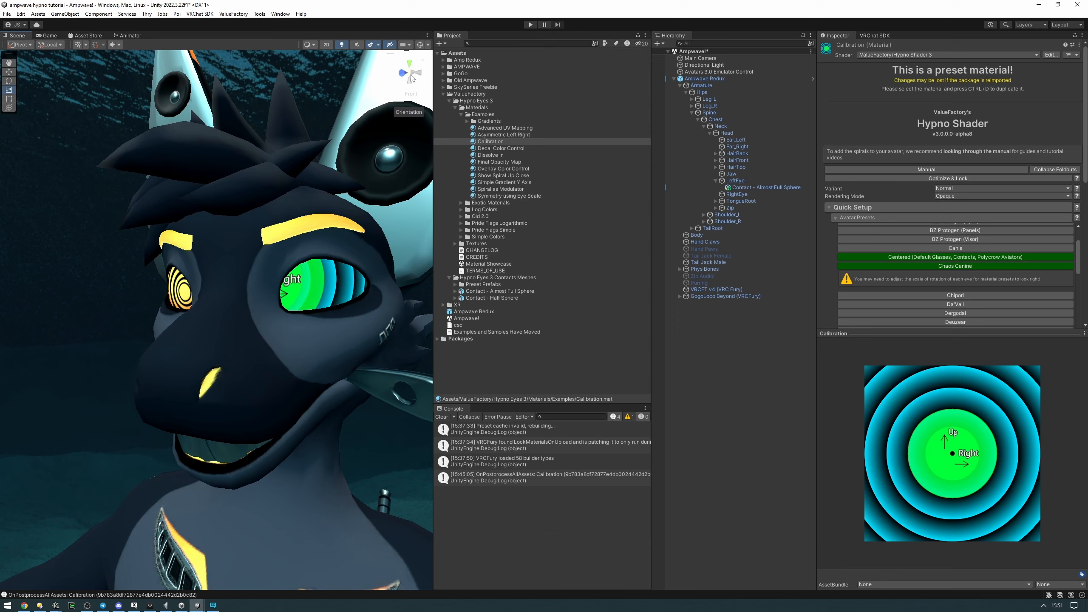
pyautogui.moveTo(342, 183)
pyautogui.keyDown('alt'); pyautogui.mouseDown()
pyautogui.moveTo(280, 149)
pyautogui.moveTo(345, 164)
pyautogui.mouseUp(); pyautogui.keyUp('alt')
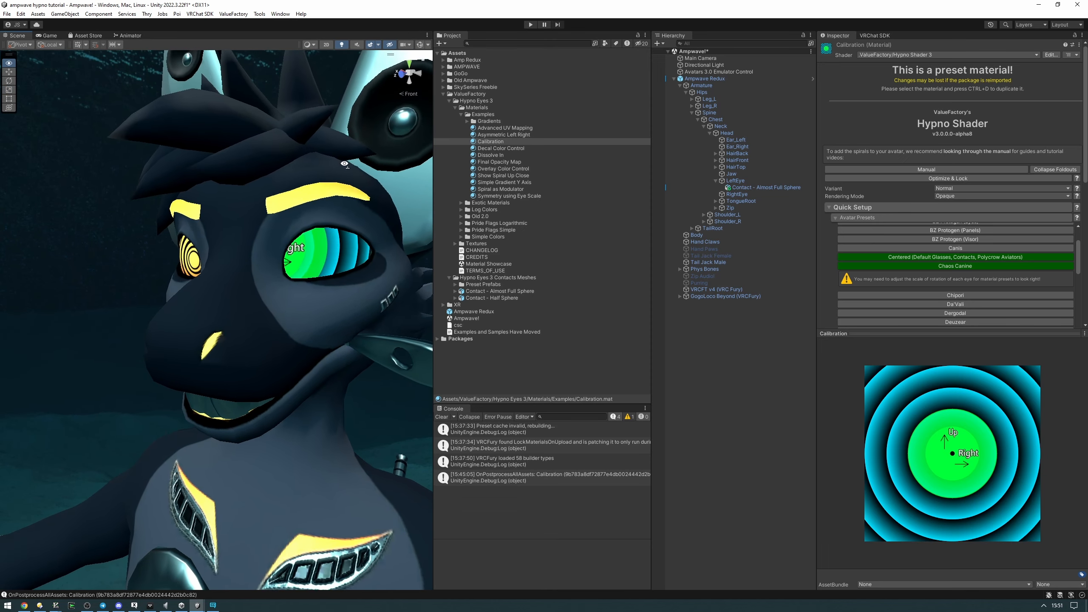
pyautogui.press('s')
pyautogui.moveTo(344, 163); pyautogui.dragTo(376, 167, button='right')
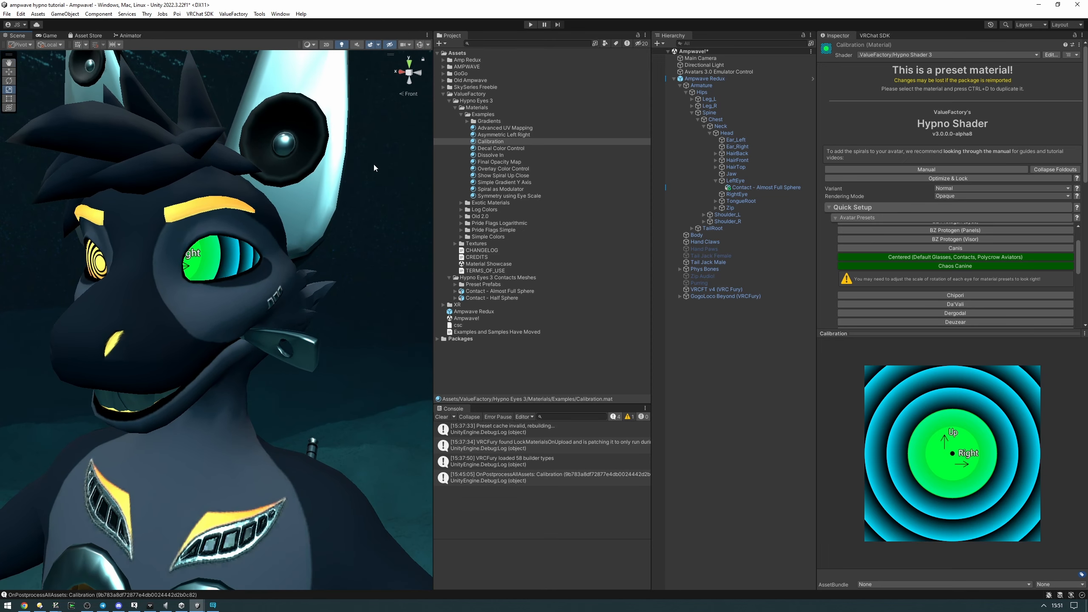
pyautogui.click(410, 74)
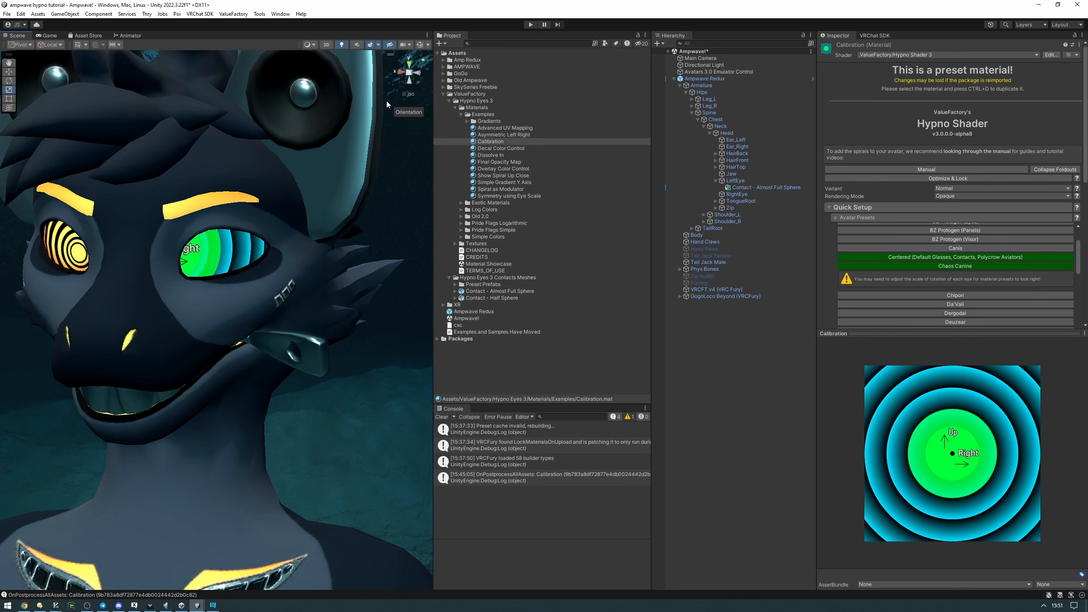
pyautogui.click(404, 78)
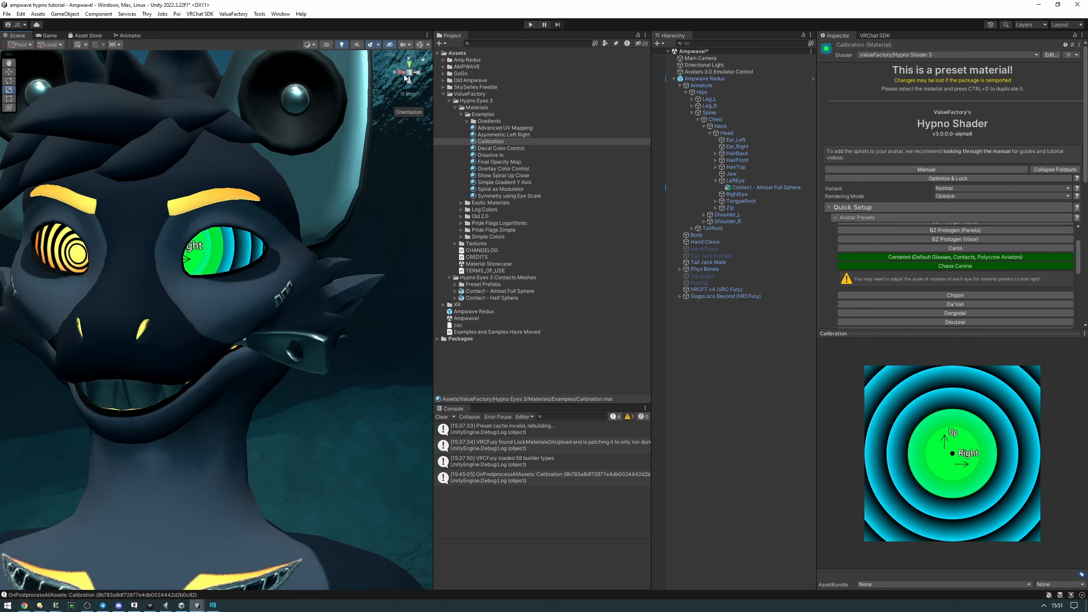
pyautogui.moveTo(193, 255); pyautogui.dragTo(194, 250, button='middle')
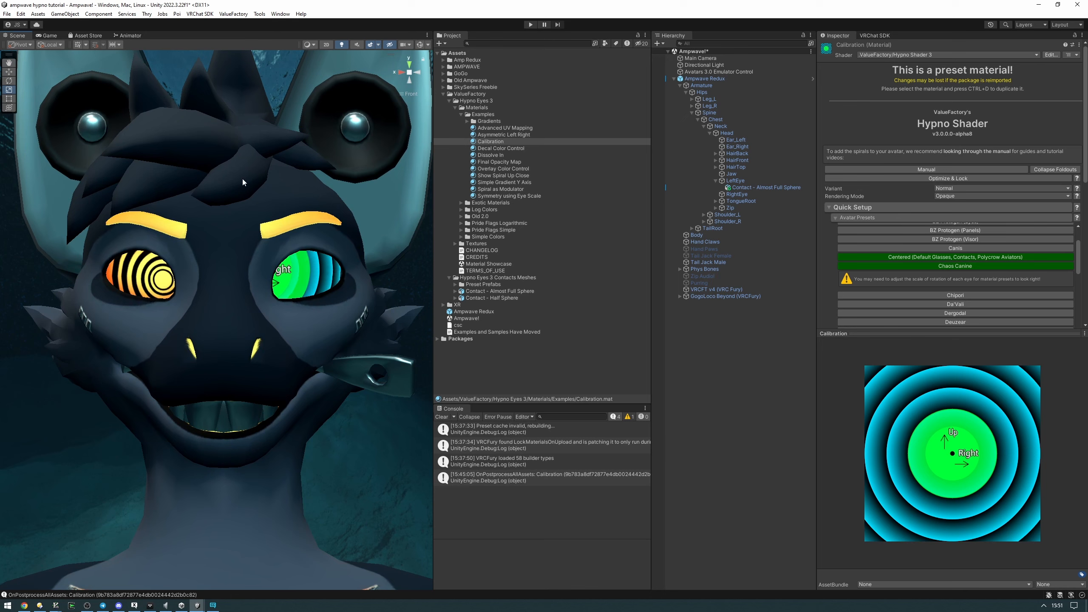
pyautogui.moveTo(359, 168)
pyautogui.mouseDown(button='middle')
pyautogui.moveTo(366, 162)
pyautogui.moveTo(354, 177)
pyautogui.mouseUp(button='middle')
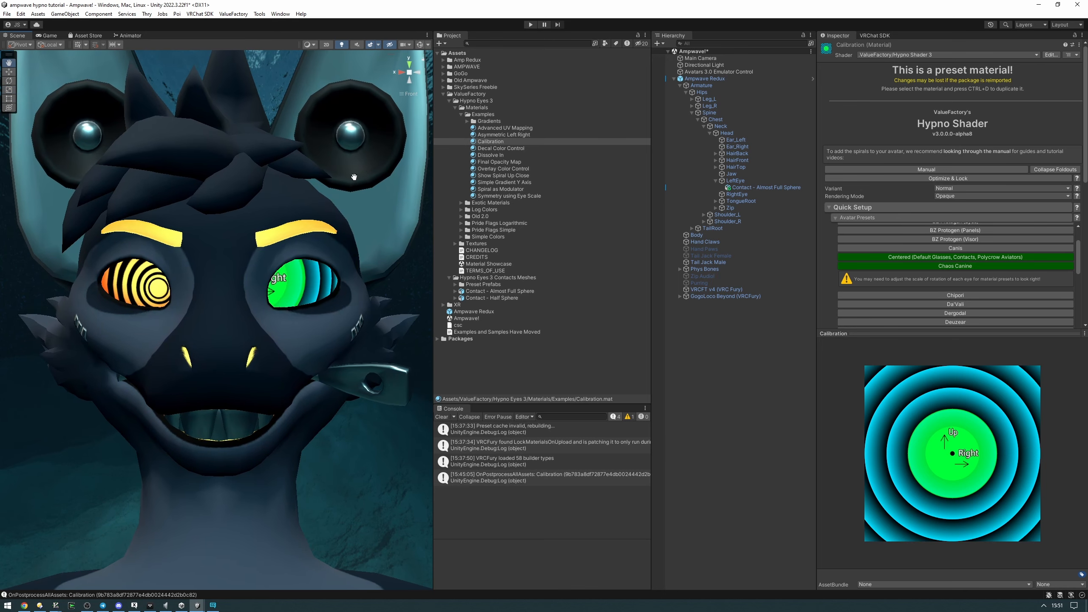
# Select the left eye's contact sphere, check the Pivot handle setting, and activate the Rotate tool
pyautogui.click(293, 278)
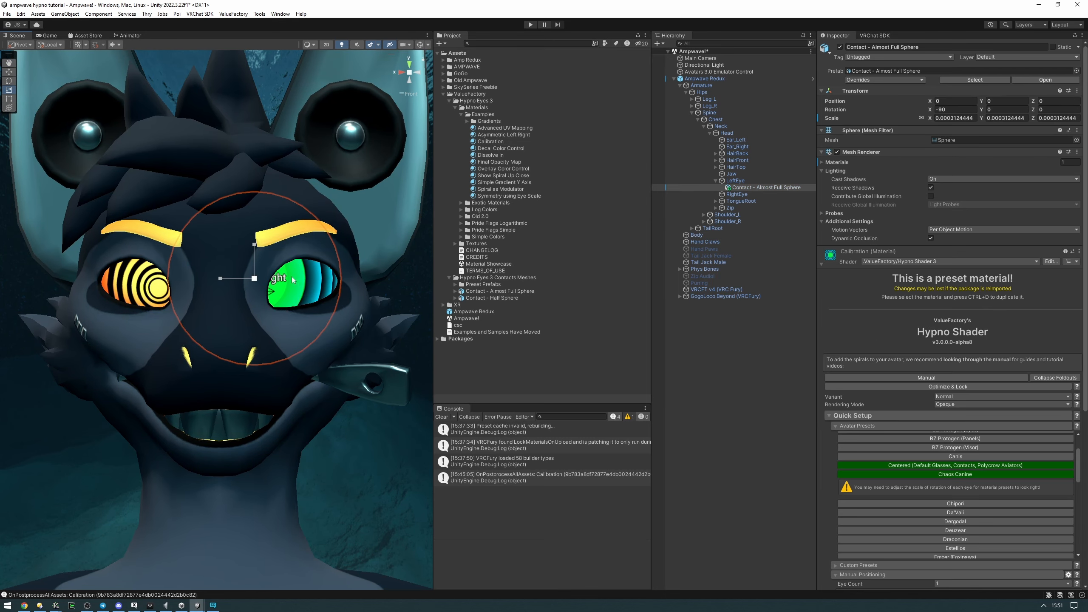
pyautogui.click(19, 45)
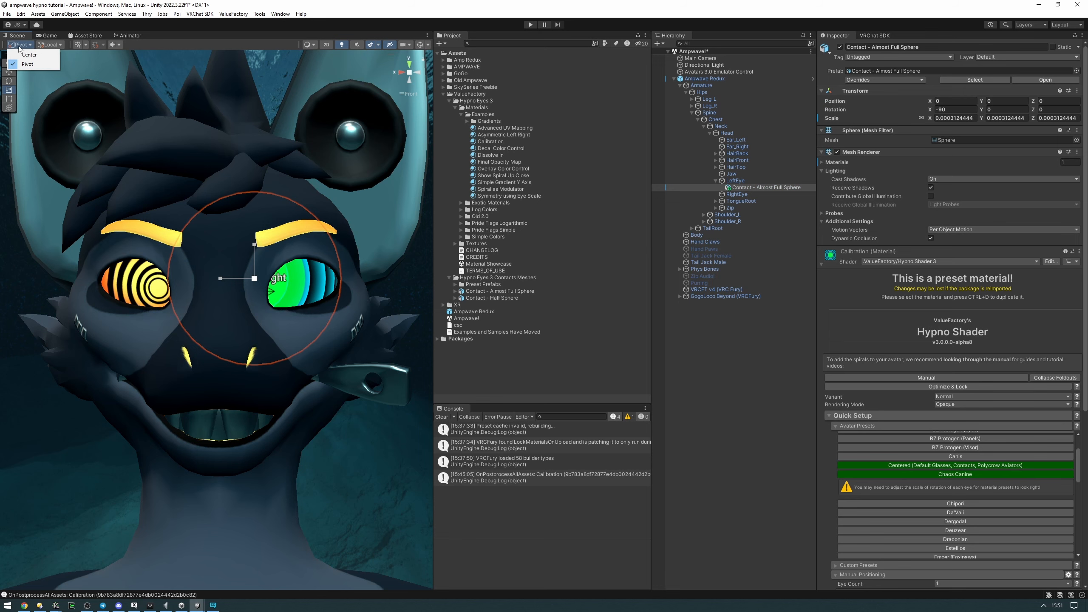
pyautogui.click(206, 43)
pyautogui.press('e')
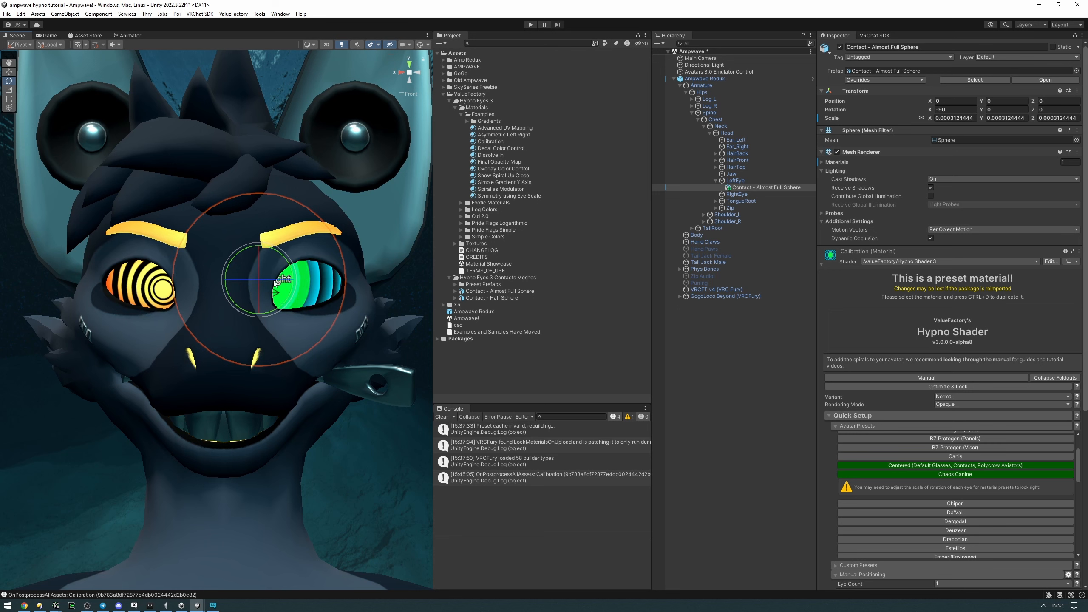
pyautogui.press('r')
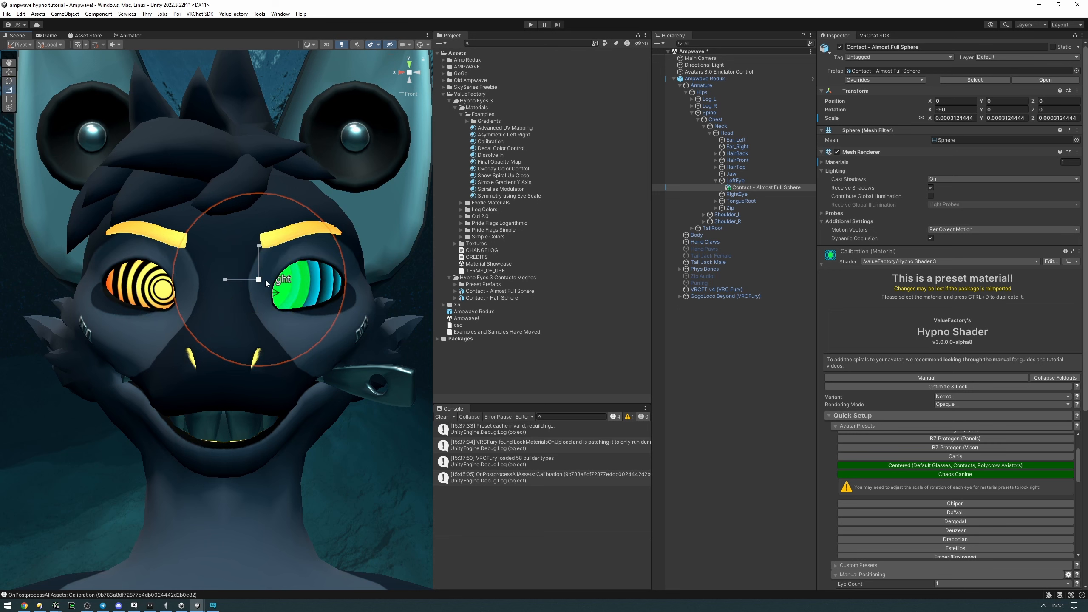
pyautogui.press('e')
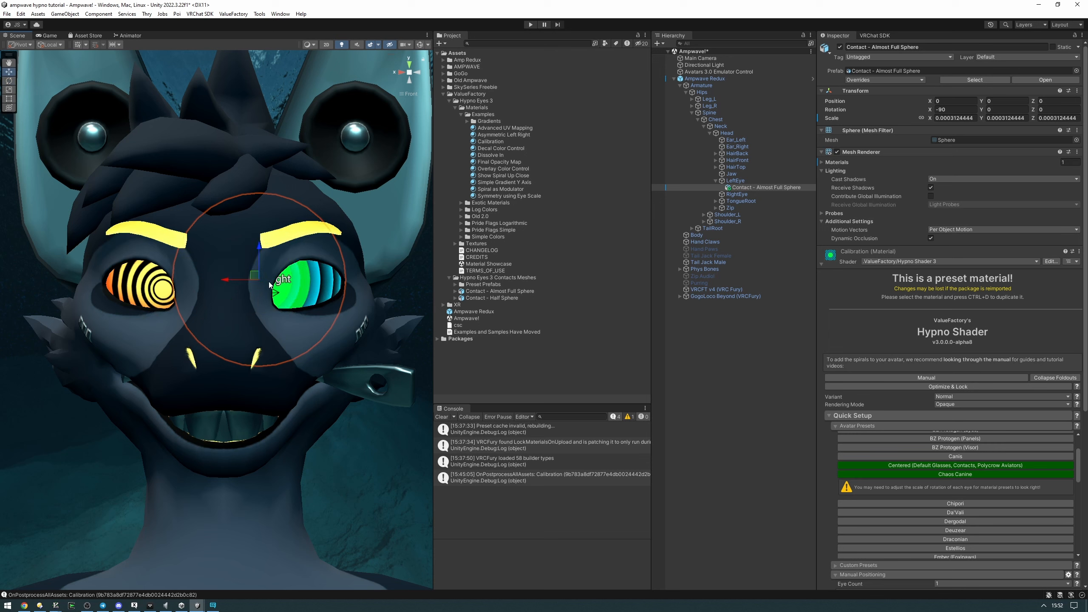
pyautogui.press('w')
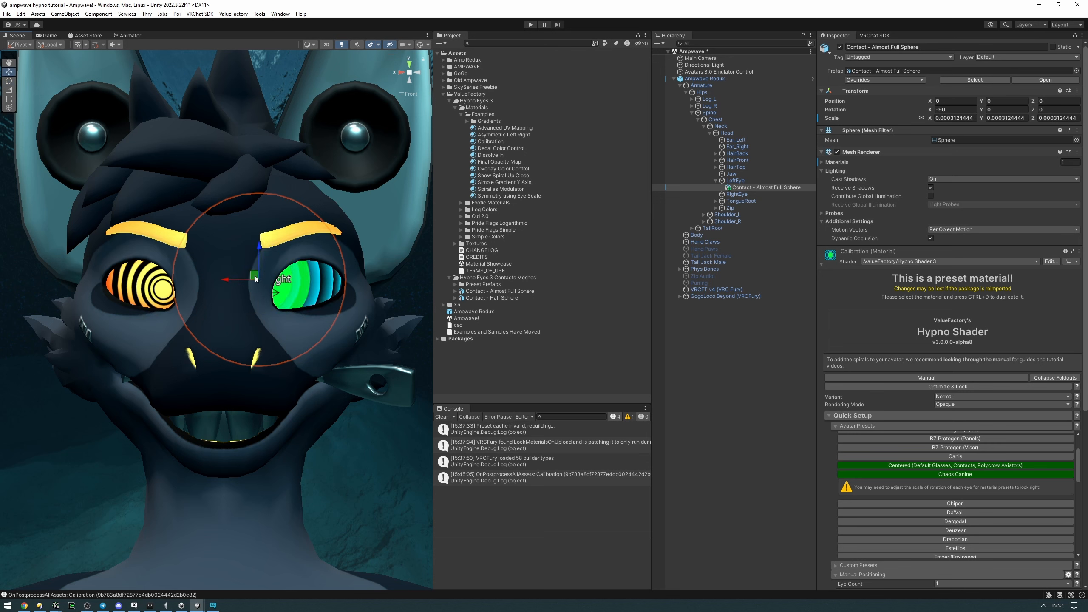
pyautogui.press('e')
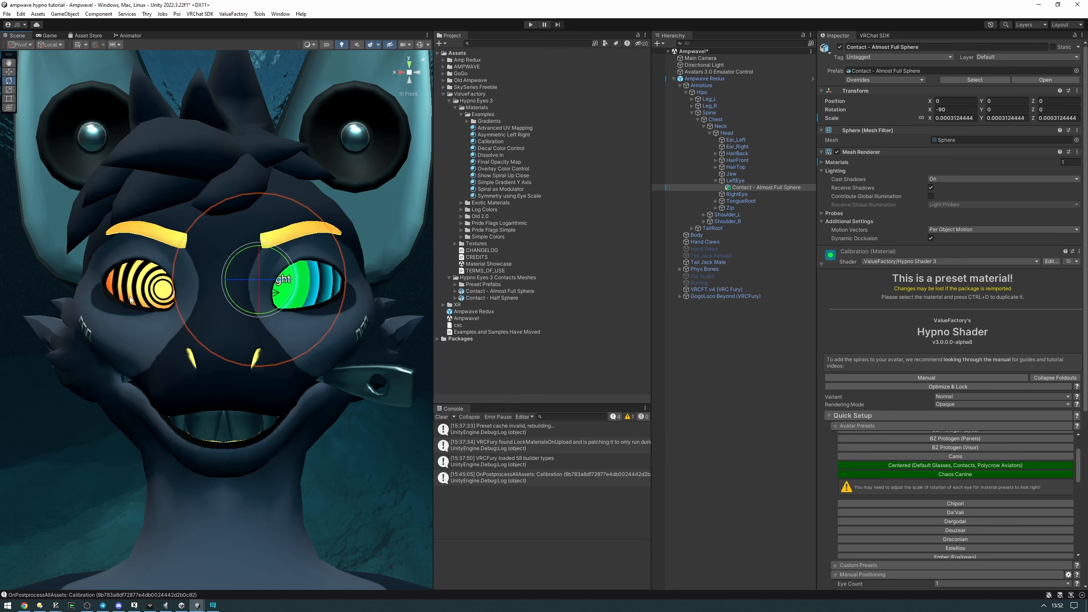
# Try rotating the left eye's contact sphere about different axes, compare it with the original eye, and undo the changes
pyautogui.moveTo(269, 283); pyautogui.dragTo(275, 275)
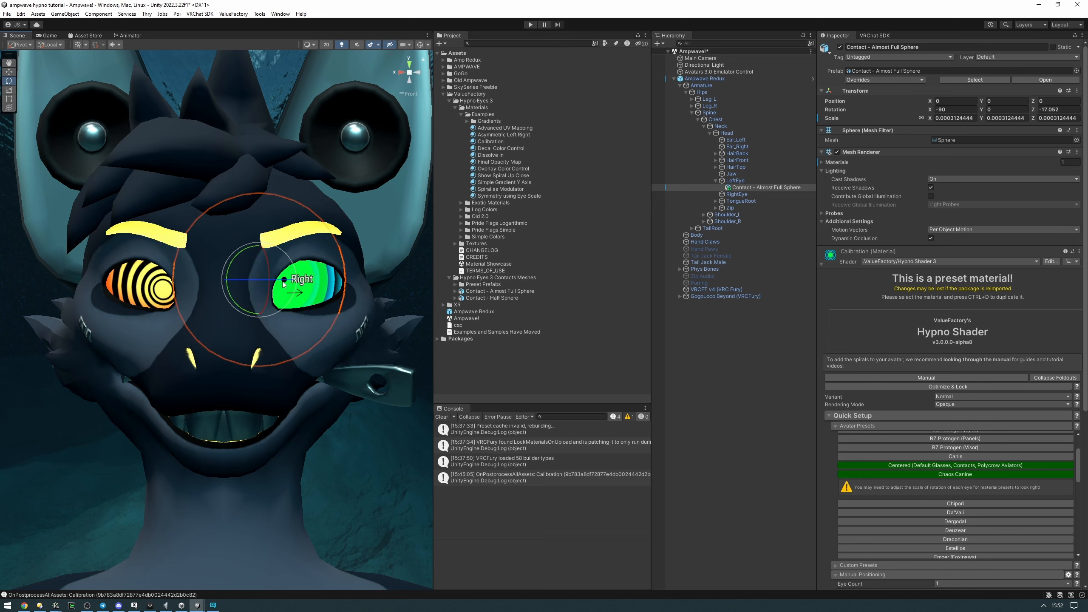
pyautogui.moveTo(268, 268); pyautogui.dragTo(268, 272)
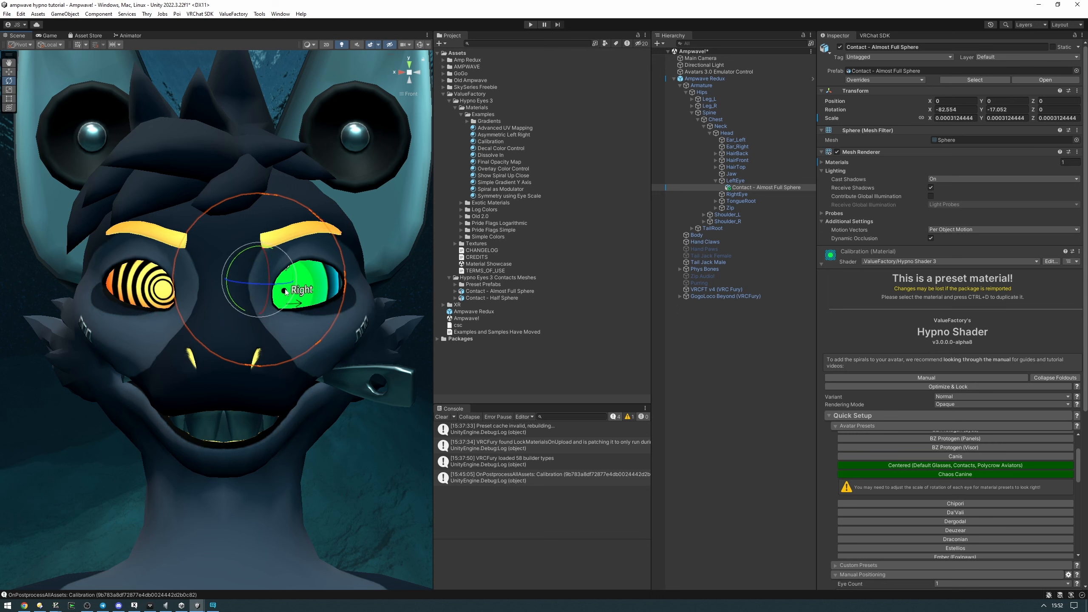
pyautogui.moveTo(285, 292); pyautogui.dragTo(255, 269)
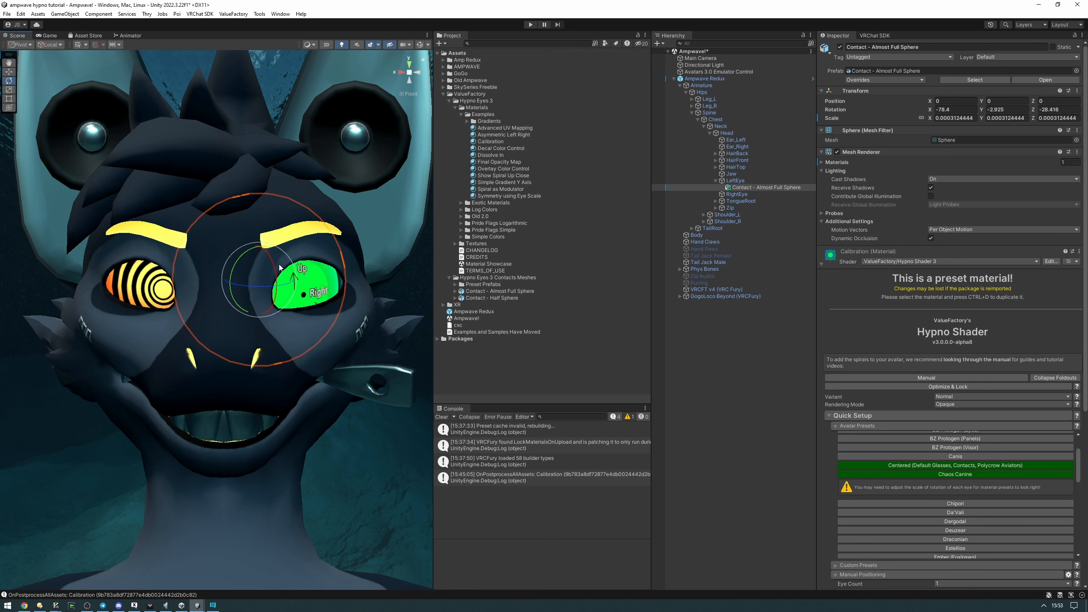
pyautogui.moveTo(284, 276); pyautogui.dragTo(326, 262)
pyautogui.hotkey('ctrl', 'z')
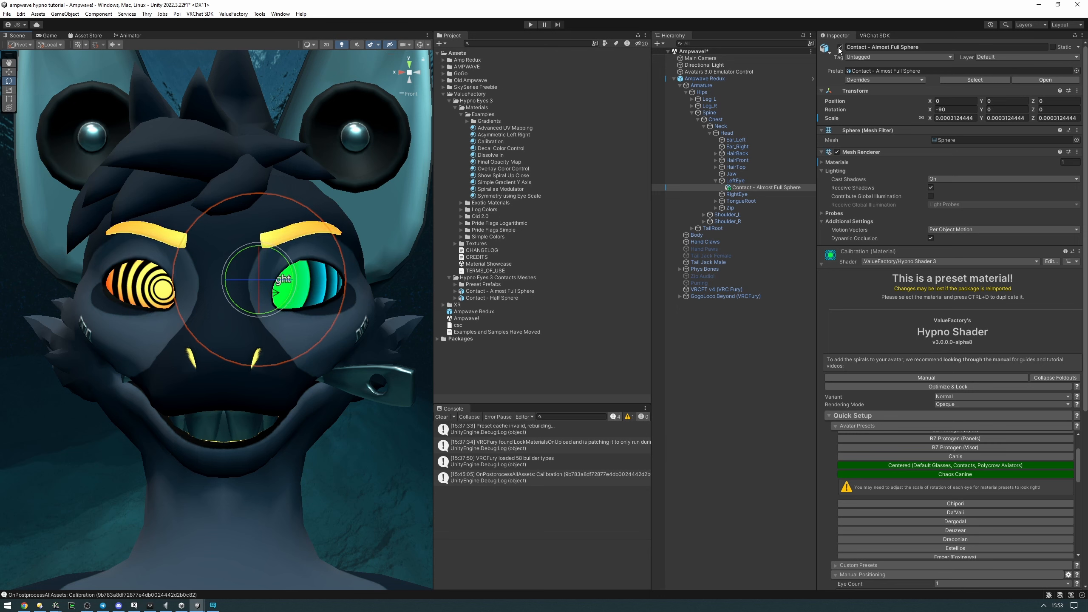
pyautogui.moveTo(280, 279); pyautogui.dragTo(294, 284)
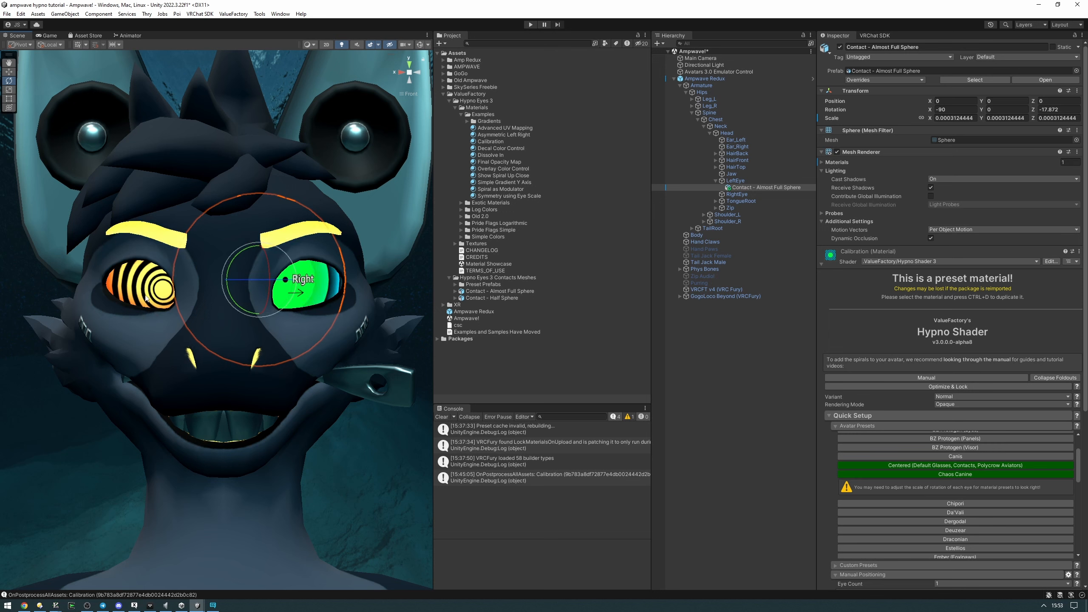
pyautogui.hotkey('ctrl', 'z')
pyautogui.click(840, 47)
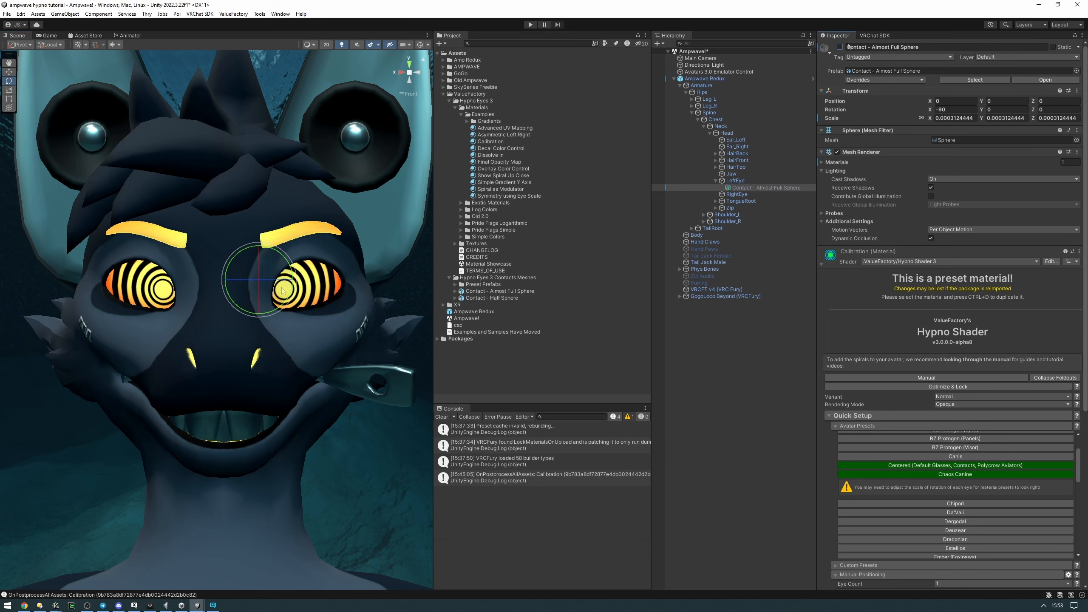
pyautogui.hotkey('ctrl', 'z')
# Rotate the left eye's contact sphere to about X -83.563, Y -16.827, comparing its centre with the original eye by toggling the sphere's visibility
pyautogui.moveTo(273, 281); pyautogui.dragTo(290, 284)
pyautogui.press('w')
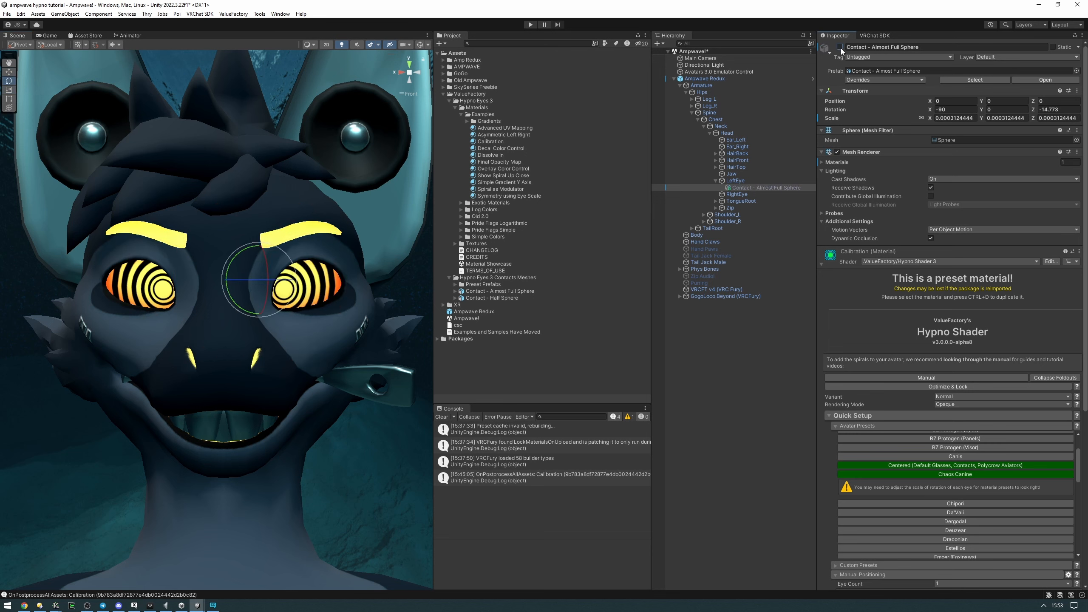
pyautogui.moveTo(279, 280); pyautogui.dragTo(278, 278)
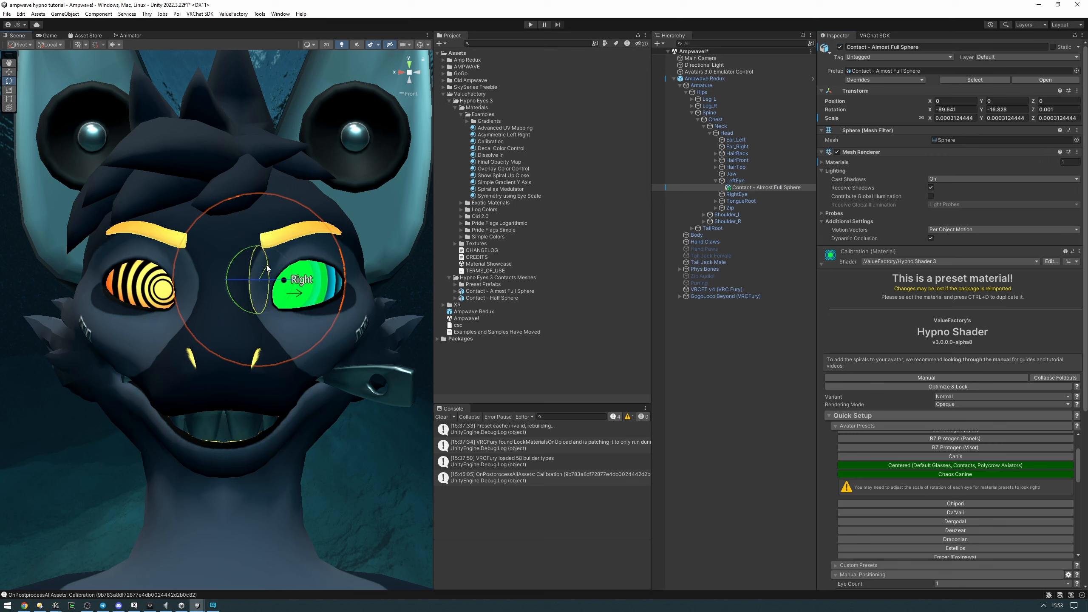
pyautogui.click(839, 47)
pyautogui.click(839, 47)
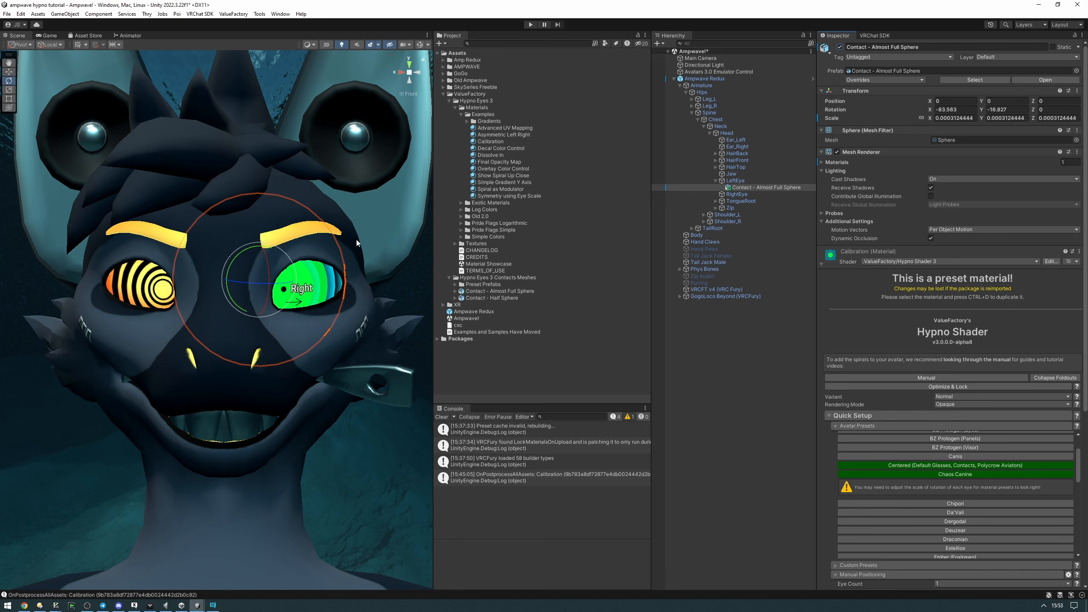
# Try a manual positioning scale of 2 on X and Y for the Calibration material and check the eye
pyautogui.moveTo(356, 240)
pyautogui.keyDown('alt'); pyautogui.mouseDown()
pyautogui.moveTo(186, 249)
pyautogui.moveTo(375, 236)
pyautogui.mouseUp(); pyautogui.keyUp('alt')
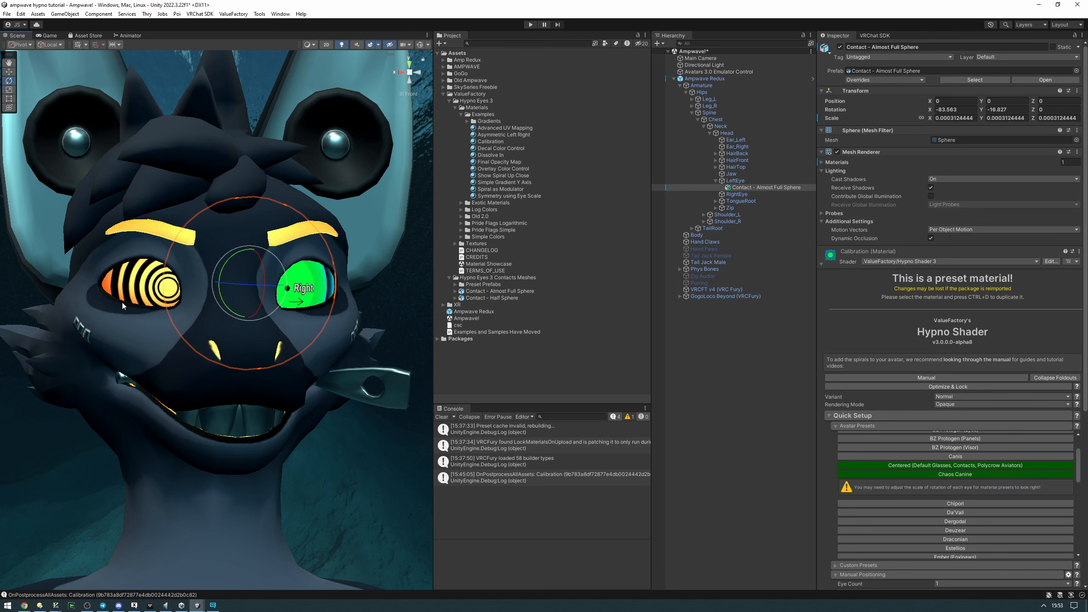
pyautogui.keyDown('alt'); pyautogui.moveTo(153, 277); pyautogui.dragTo(261, 315); pyautogui.keyUp('alt')
pyautogui.scroll(-8, 871, 356)
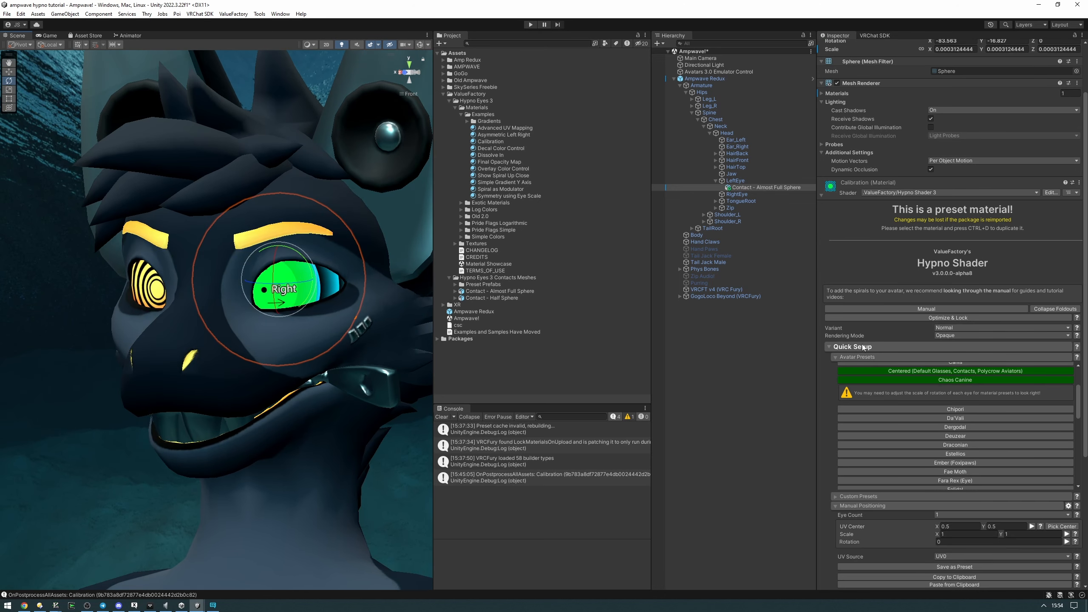
pyautogui.scroll(-1, 845, 433)
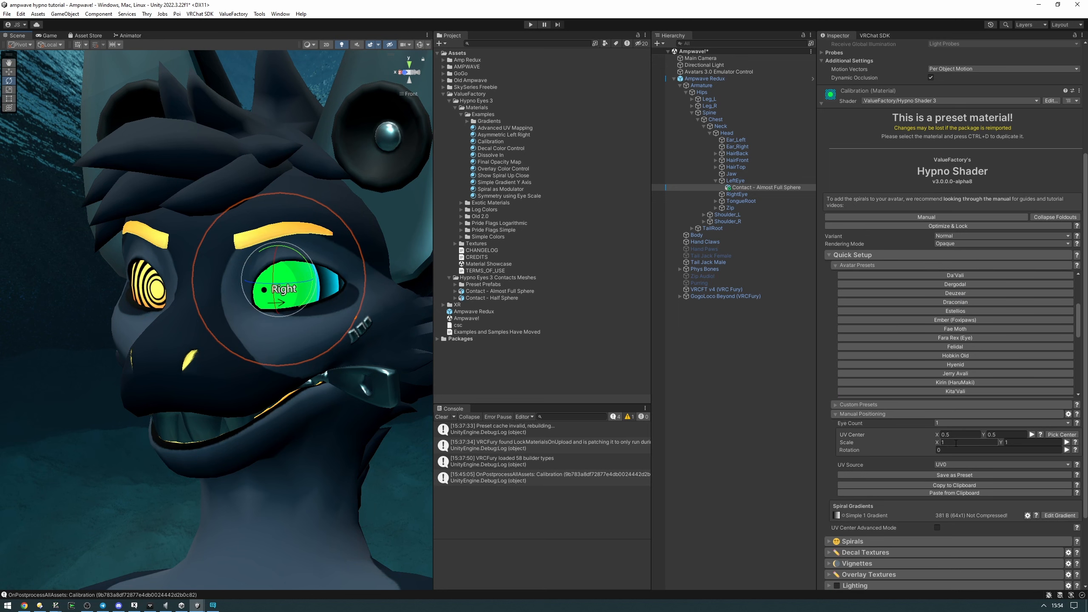
pyautogui.write('2')
pyautogui.press('Tab')
pyautogui.write('2')
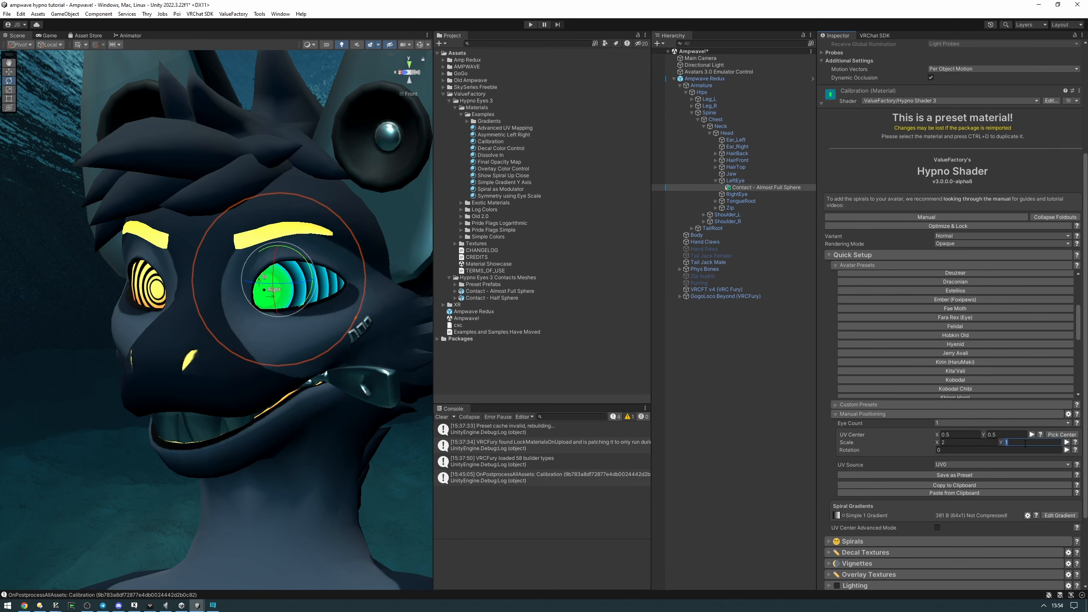
pyautogui.moveTo(234, 222); pyautogui.dragTo(295, 220, button='right')
# Set the Calibration material's manual positioning scale to 1.5 on X and Y and check the eye from several angles
pyautogui.click(960, 443)
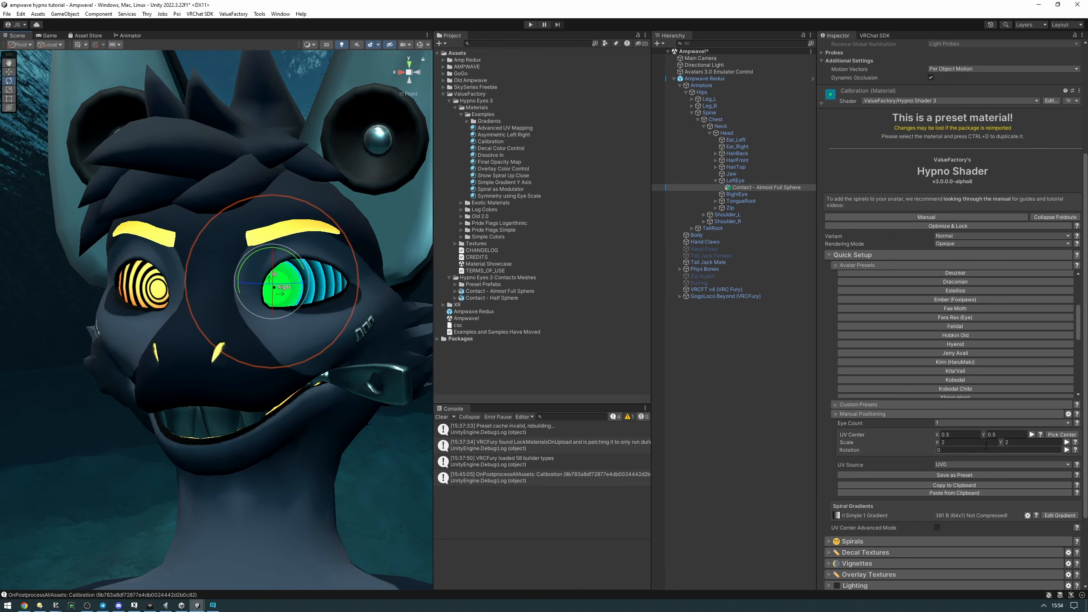
pyautogui.write('1.5')
pyautogui.moveTo(265, 267)
pyautogui.keyDown('alt'); pyautogui.mouseDown()
pyautogui.moveTo(273, 261)
pyautogui.moveTo(215, 249)
pyautogui.moveTo(262, 256)
pyautogui.mouseUp(); pyautogui.keyUp('alt')
pyautogui.keyDown('alt'); pyautogui.moveTo(311, 293); pyautogui.dragTo(176, 297); pyautogui.keyUp('alt')
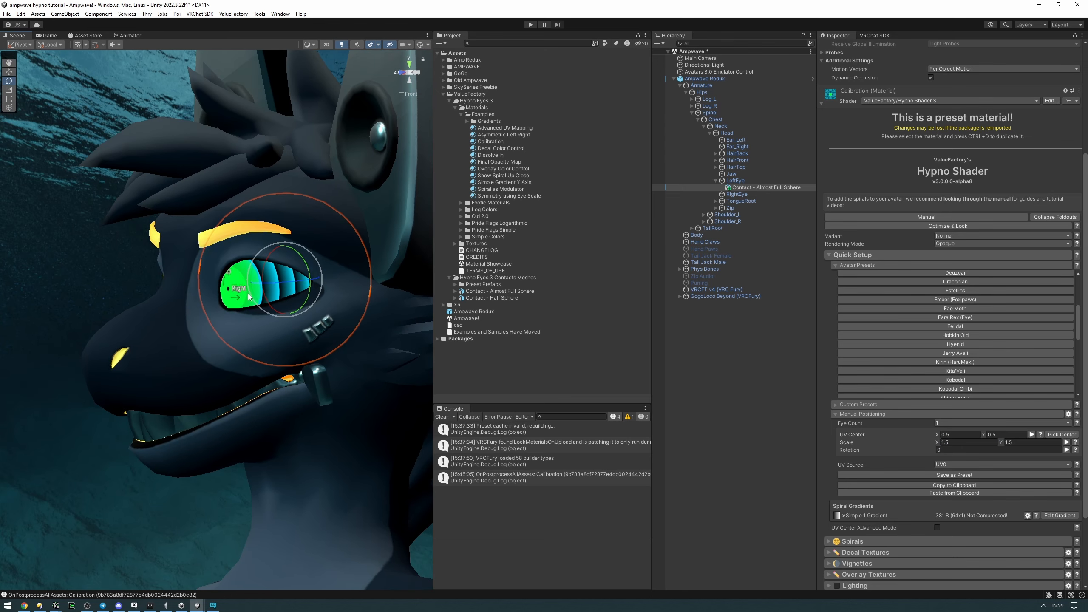
pyautogui.keyDown('alt'); pyautogui.moveTo(250, 297); pyautogui.dragTo(317, 285); pyautogui.keyUp('alt')
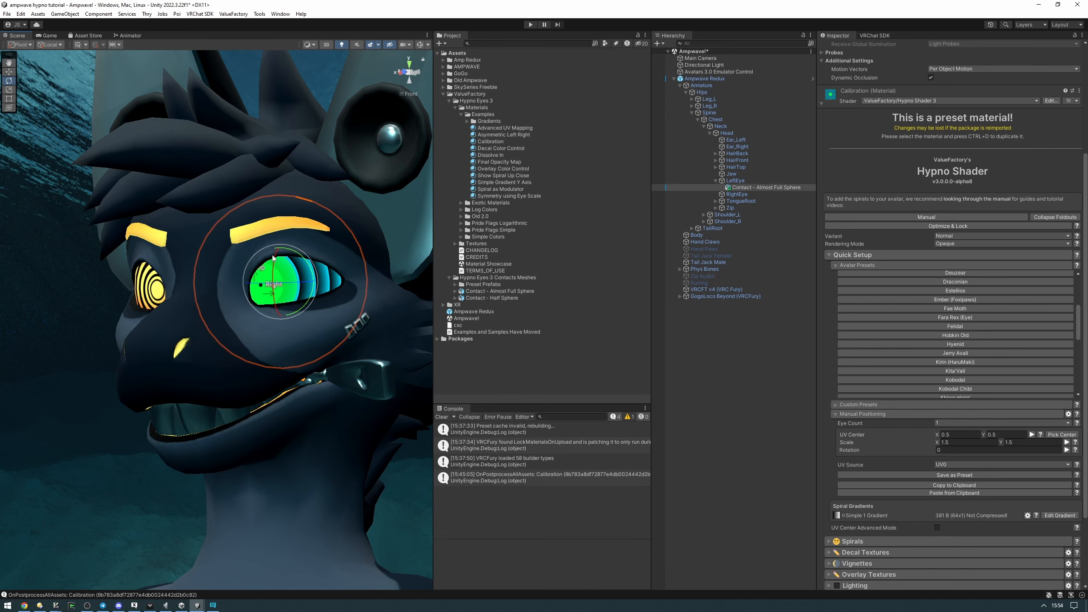
pyautogui.keyDown('alt'); pyautogui.moveTo(273, 257); pyautogui.dragTo(298, 295); pyautogui.keyUp('alt')
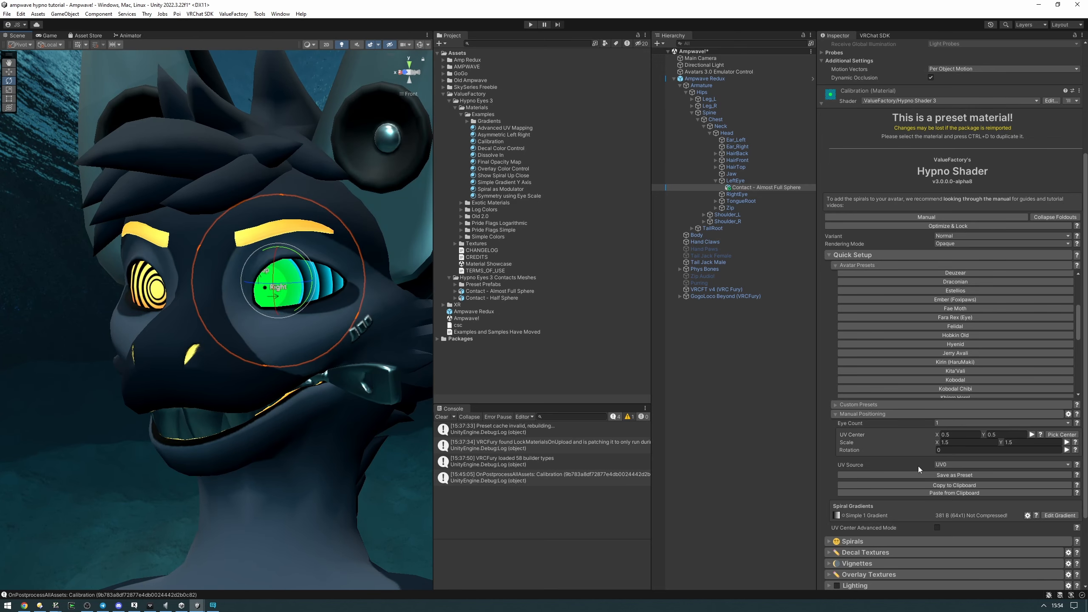
# Save the Calibration material's positioning as a custom preset named "Ampwave Contact"
pyautogui.click(946, 474)
pyautogui.write('Am')
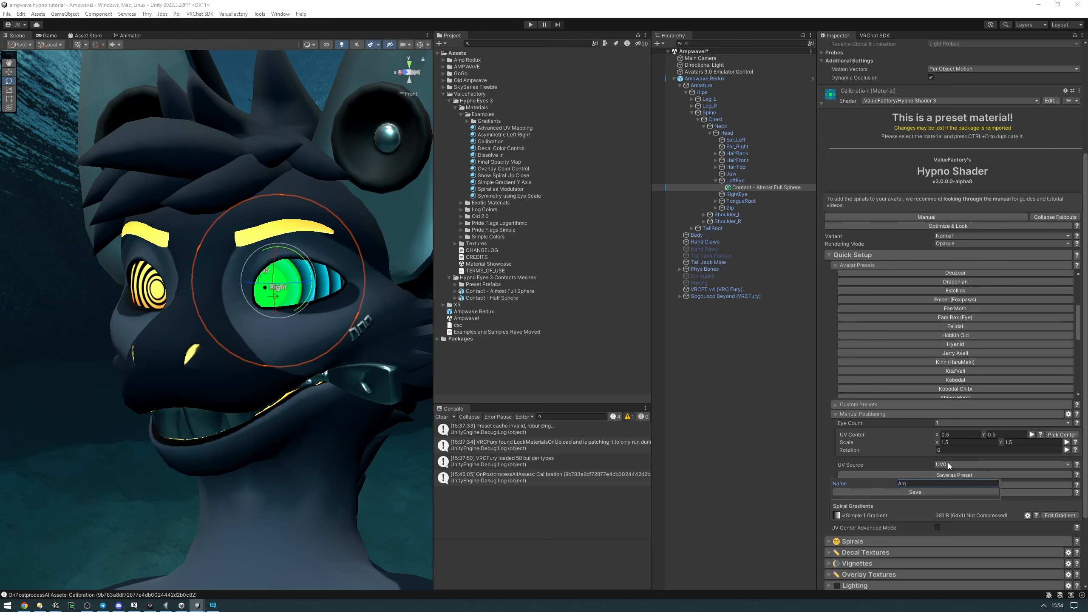
pyautogui.write('pwave Contact')
pyautogui.click(915, 493)
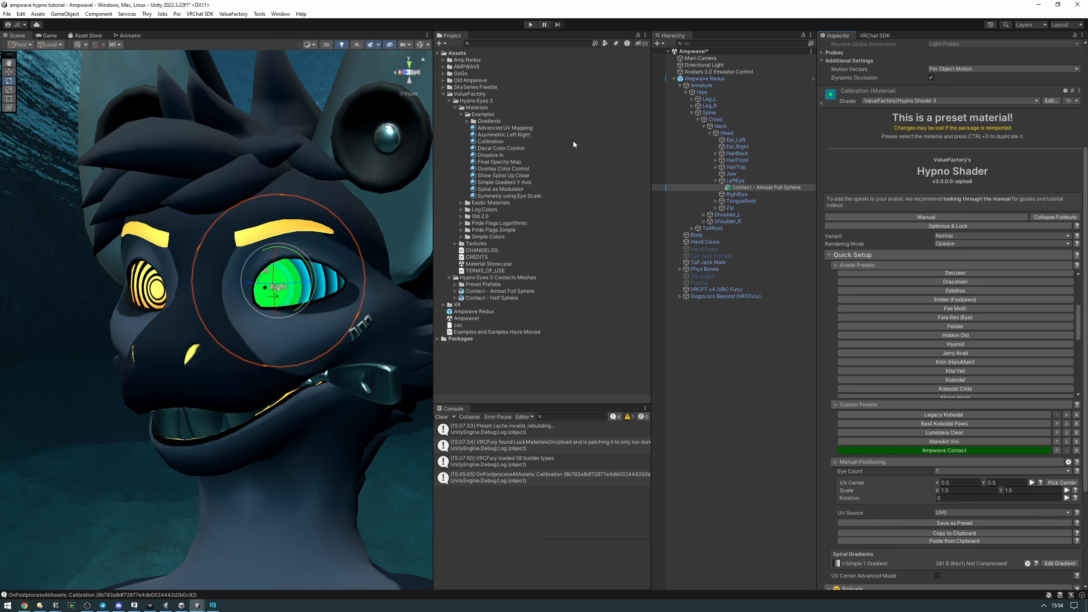
# Try rotating the LeftEye bone to test how the contact sphere follows it, and undo the rotation
pyautogui.click(410, 82)
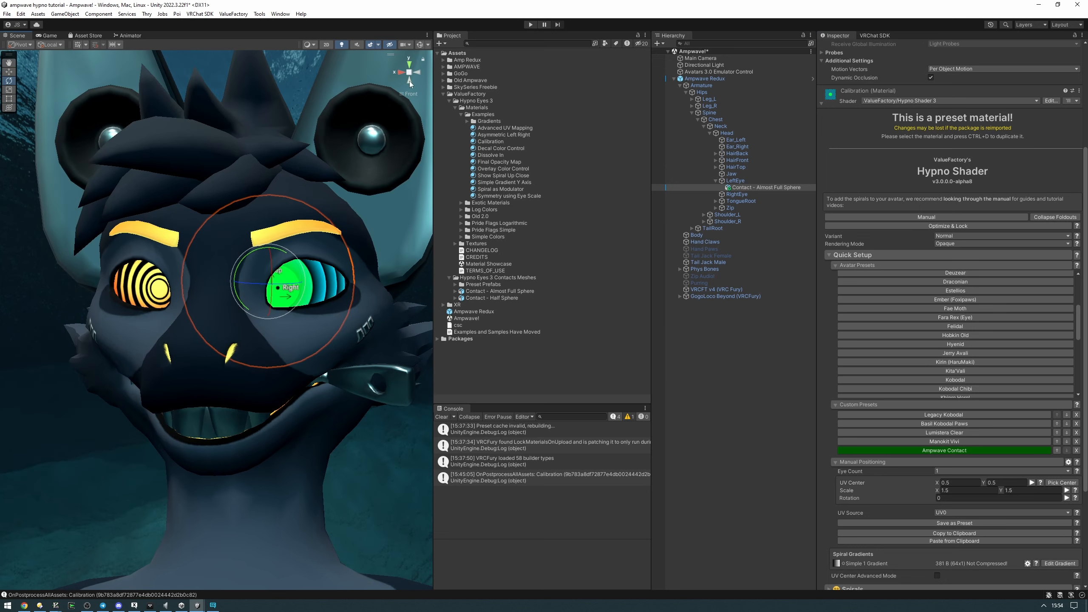
pyautogui.click(418, 74)
pyautogui.click(400, 72)
pyautogui.moveTo(327, 285); pyautogui.dragTo(318, 279, button='middle')
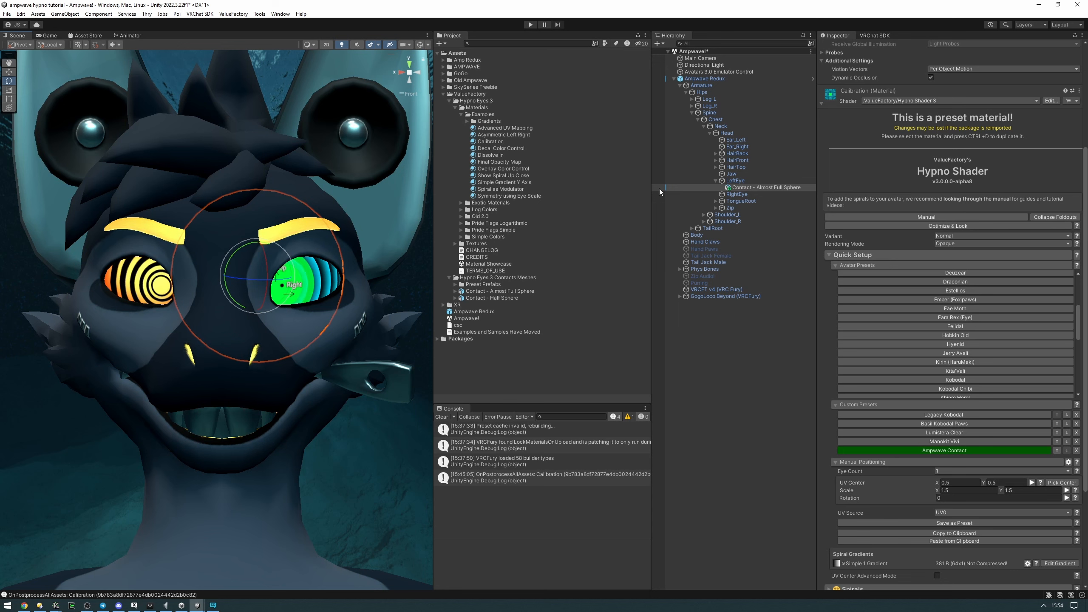
pyautogui.click(735, 181)
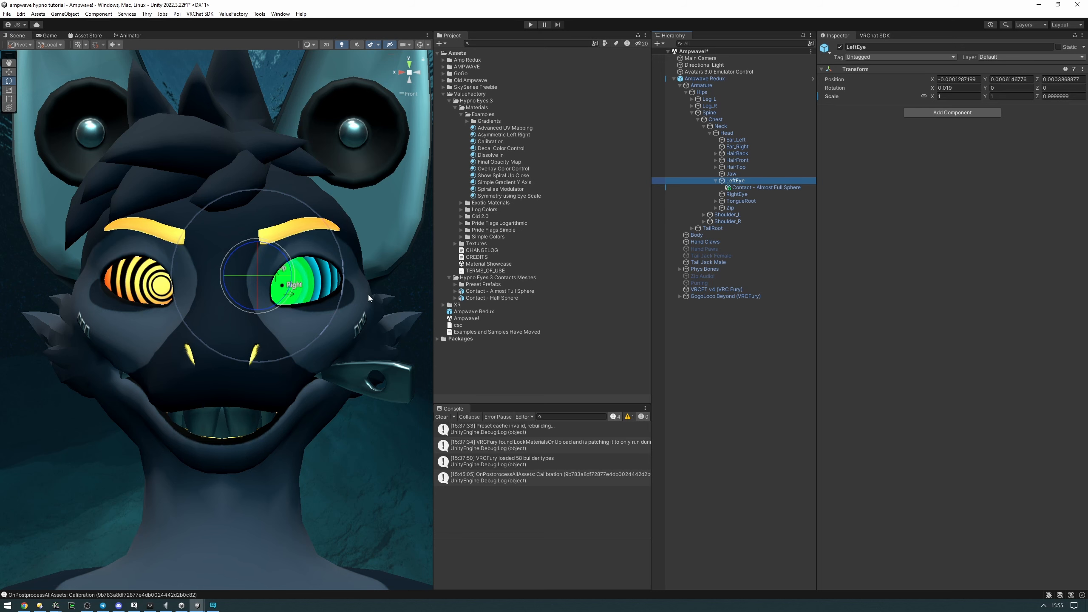
pyautogui.keyDown('alt'); pyautogui.moveTo(336, 270); pyautogui.dragTo(273, 291); pyautogui.keyUp('alt')
pyautogui.hotkey('ctrl', 'z')
pyautogui.hotkey('ctrl', 'z')
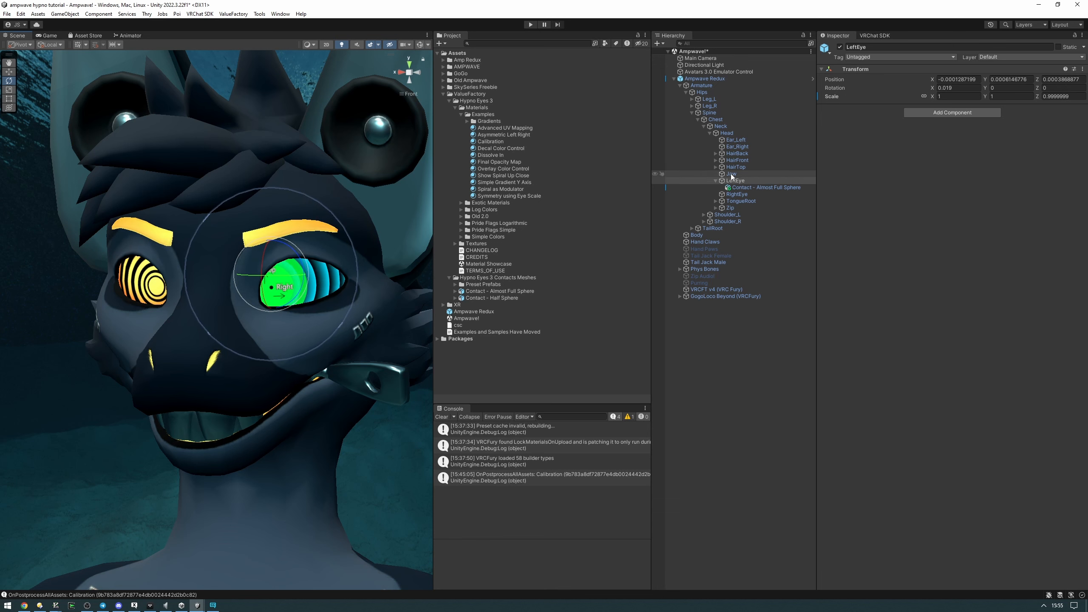
# Try shrinking the left eye's contact sphere uniformly to about 0.000304, and undo the scaling
pyautogui.click(755, 188)
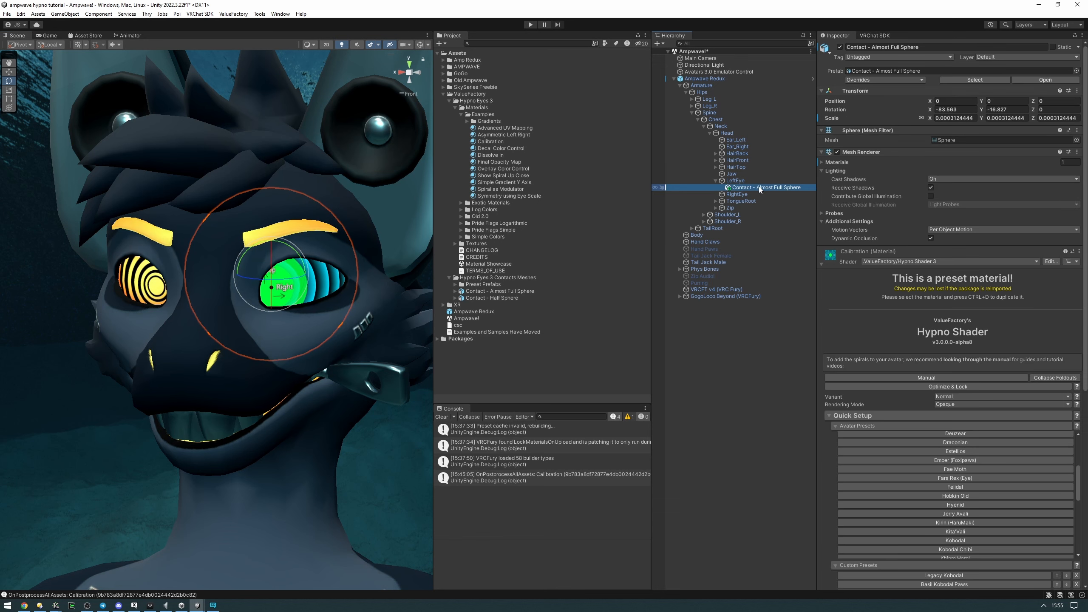
pyautogui.keyDown('alt'); pyautogui.moveTo(306, 263); pyautogui.dragTo(328, 257); pyautogui.keyUp('alt')
pyautogui.hotkey('ctrl', 'z')
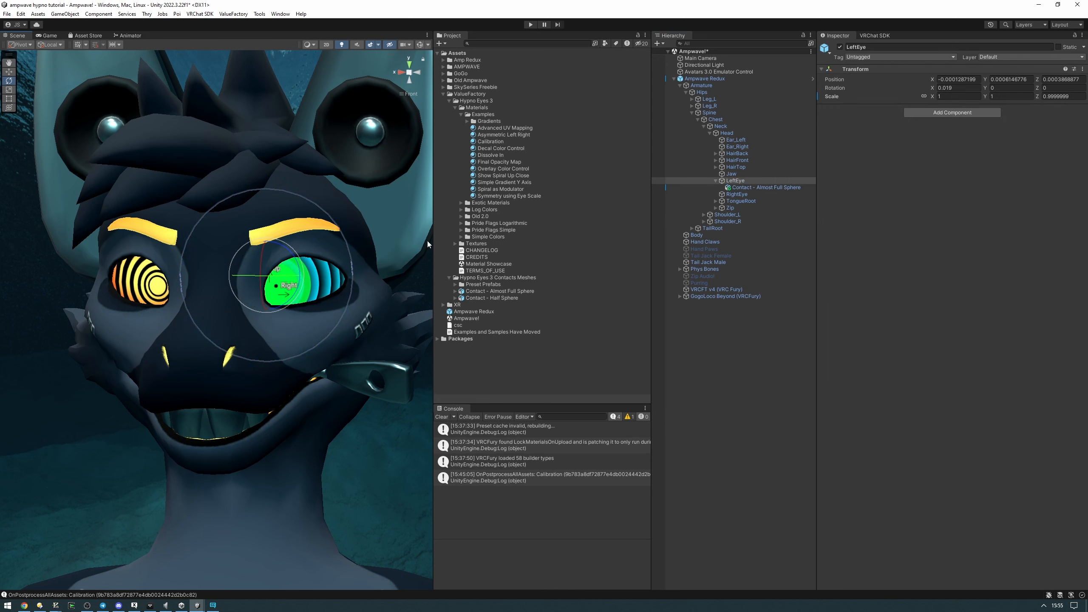
pyautogui.click(757, 188)
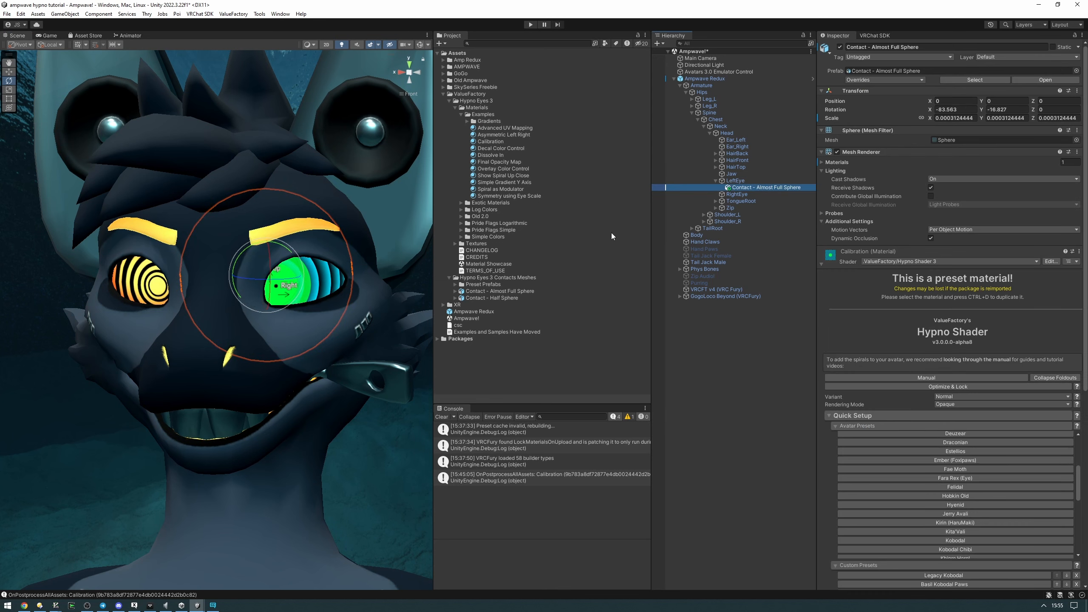
pyautogui.press('r')
pyautogui.moveTo(266, 275); pyautogui.dragTo(277, 275)
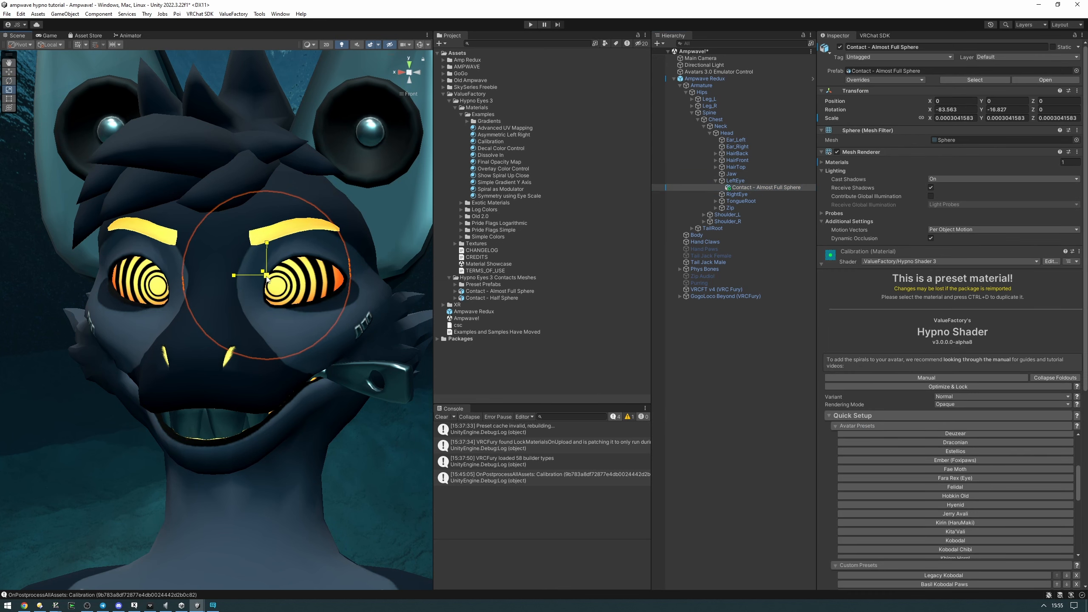
pyautogui.hotkey('ctrl', 'z')
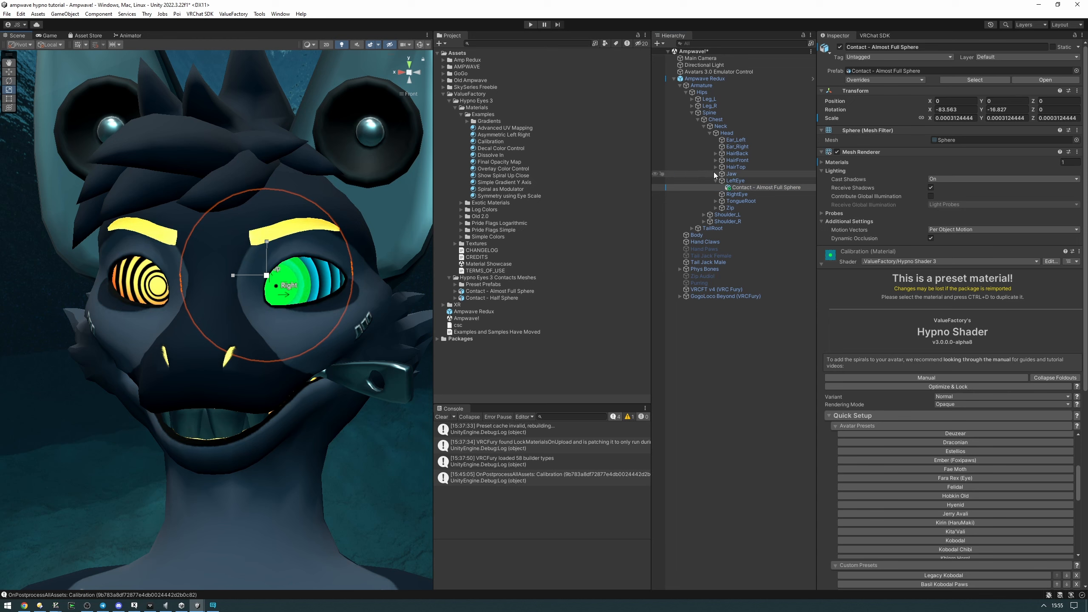
# Try raising the Body mesh's Eyes Angry blendshape to test the eyelids against the left contact sphere, and return it to 0
pyautogui.click(737, 181)
pyautogui.click(740, 188)
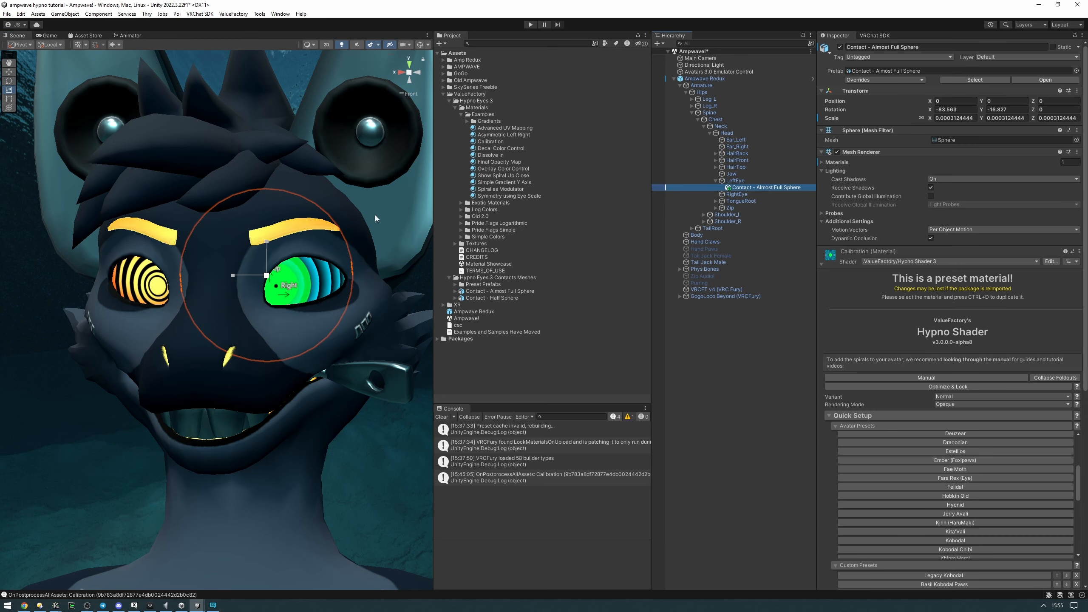
pyautogui.click(737, 180)
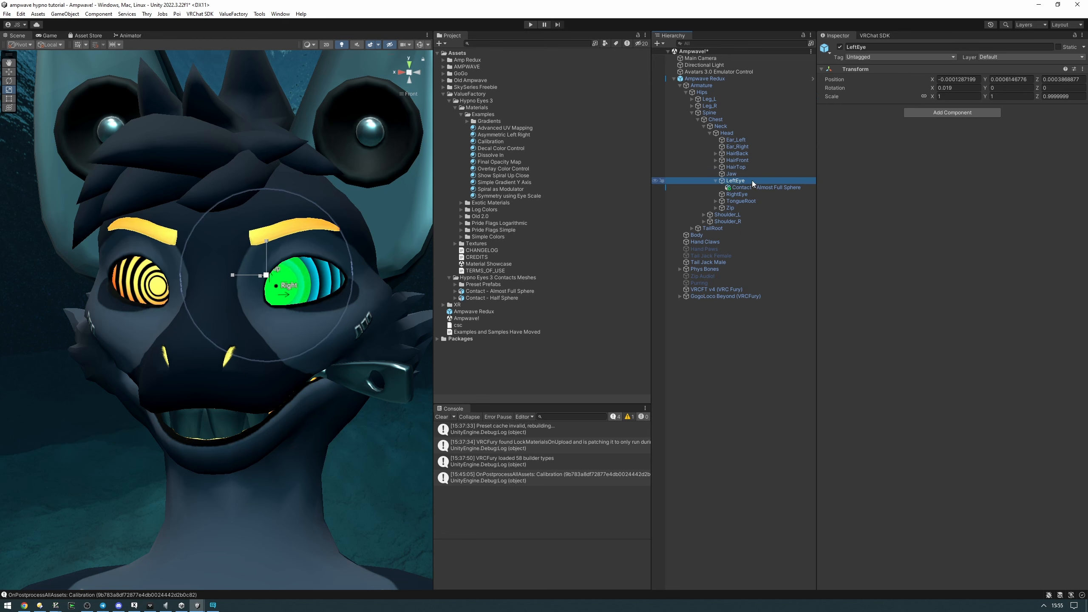
pyautogui.click(723, 234)
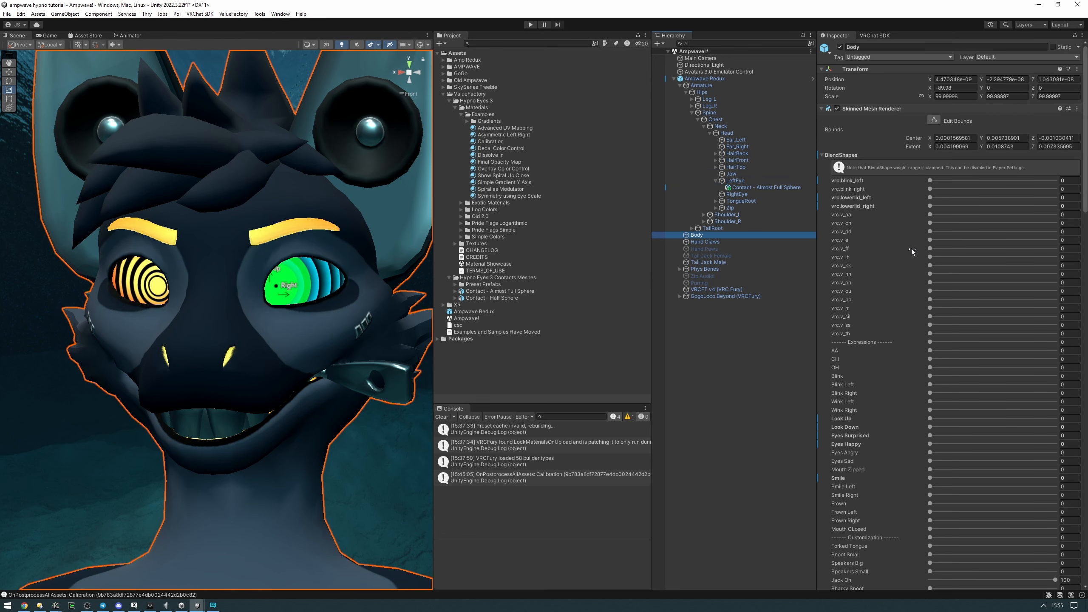
pyautogui.moveTo(930, 181); pyautogui.dragTo(752, 177)
pyautogui.scroll(-8, 946, 303)
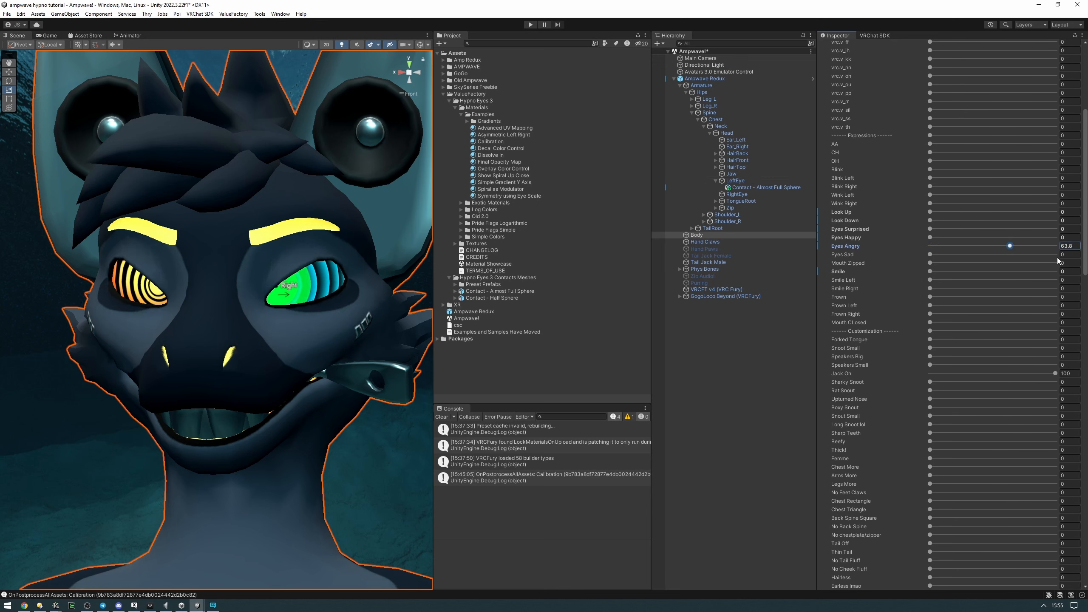
pyautogui.moveTo(930, 246); pyautogui.dragTo(1081, 245)
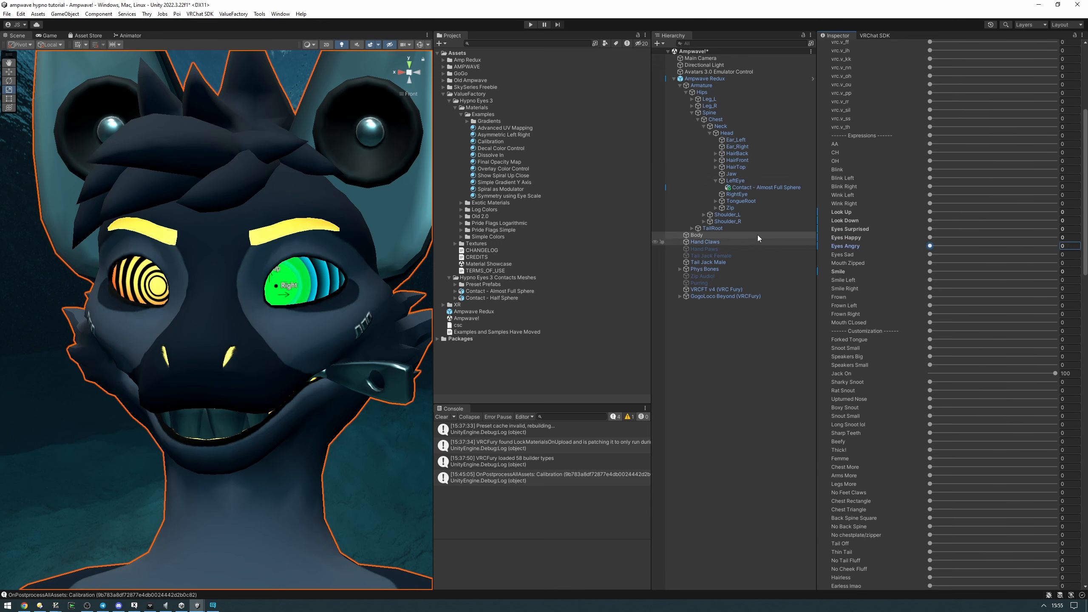
pyautogui.moveTo(930, 245); pyautogui.dragTo(1057, 246)
pyautogui.moveTo(968, 231); pyautogui.dragTo(724, 251)
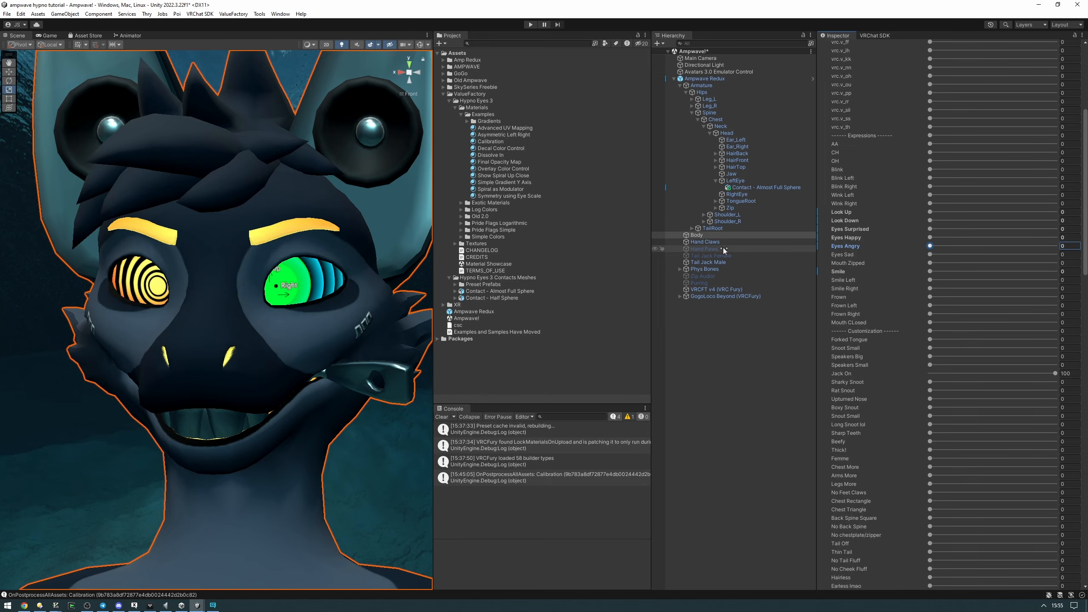
# Copy the left eye's Contact - Almost Full Sphere and paste it as a child of the RightEye bone
pyautogui.click(777, 189)
pyautogui.click(411, 73)
pyautogui.click(401, 72)
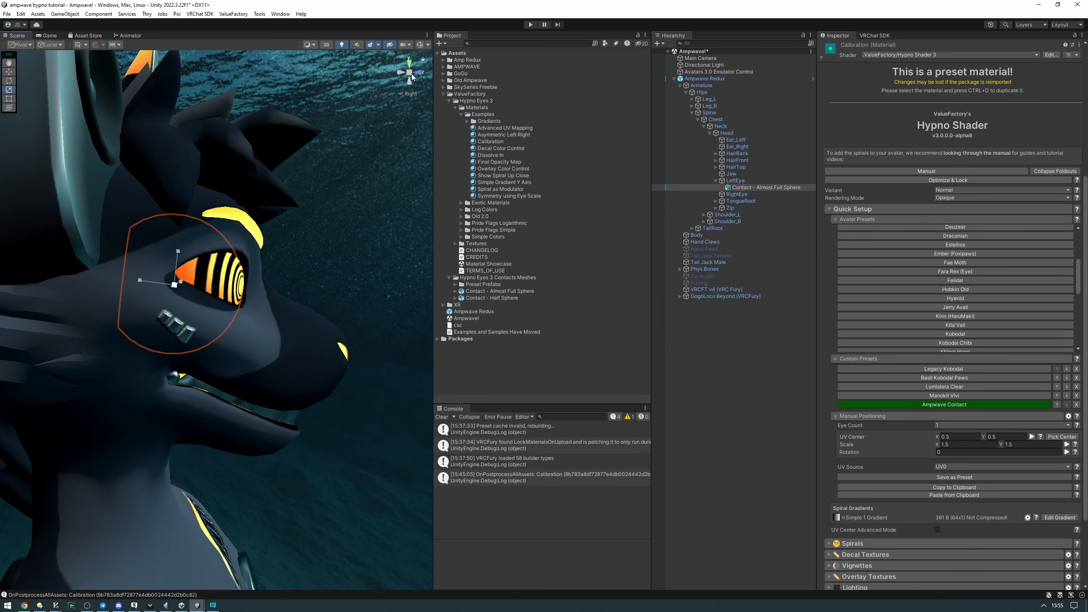
pyautogui.click(417, 73)
pyautogui.click(410, 72)
pyautogui.click(757, 189)
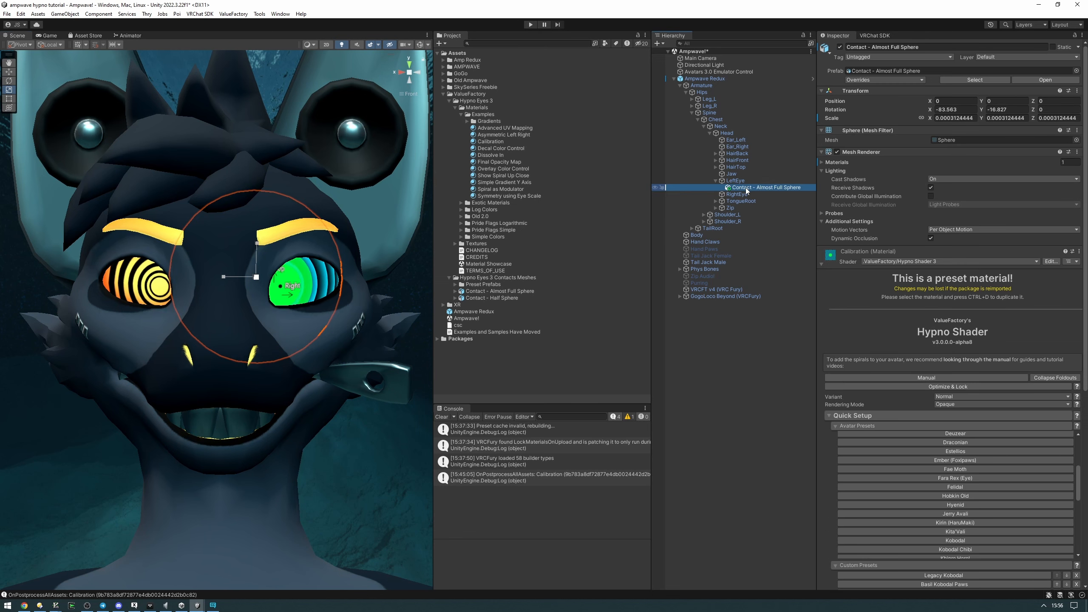
pyautogui.click(745, 194)
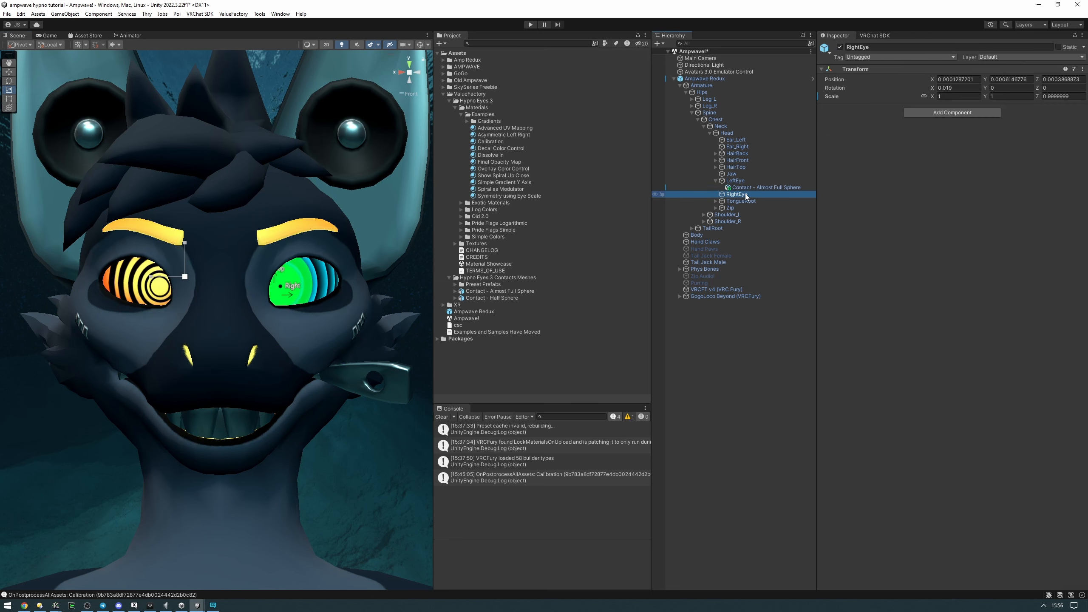
pyautogui.hotkey('ctrl', 'shift', 'v')
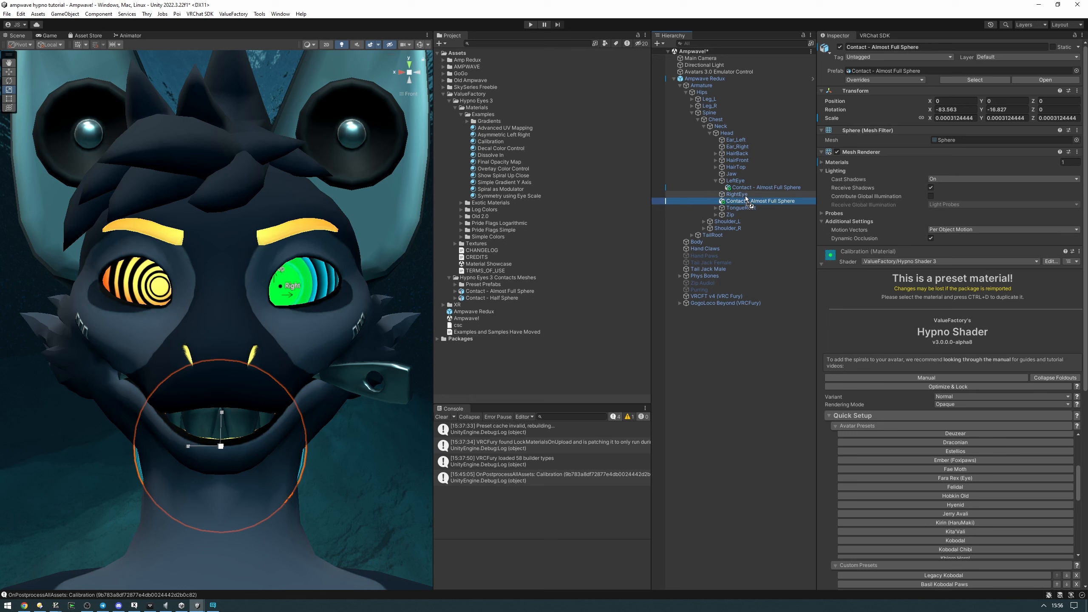
# Copy the left contact sphere's Transform component and paste its values onto the right eye's contact sphere
pyautogui.click(756, 189)
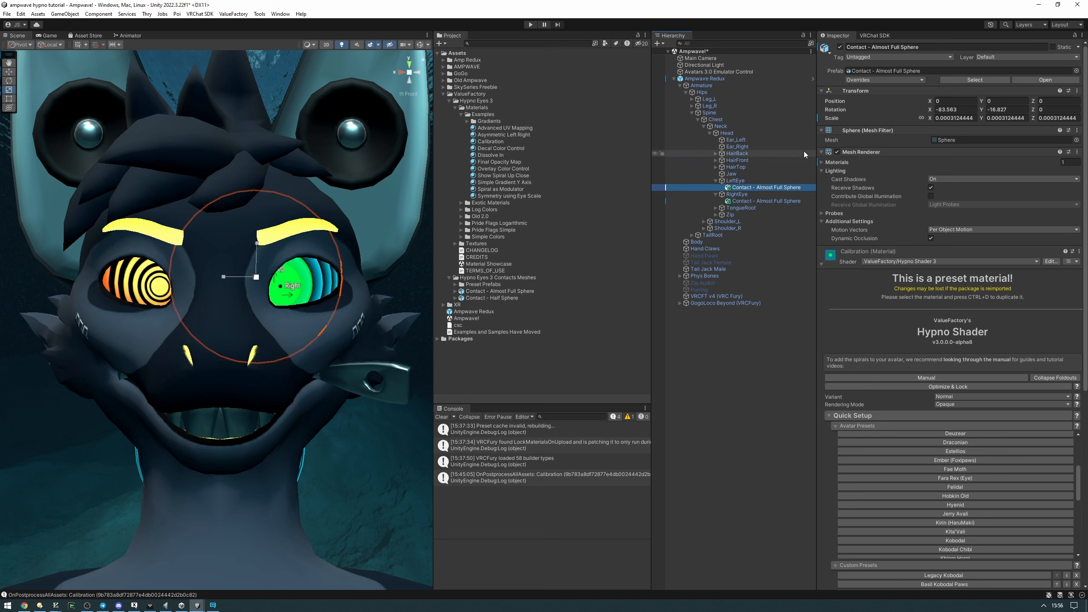
pyautogui.rightClick(855, 88)
pyautogui.moveTo(900, 163)
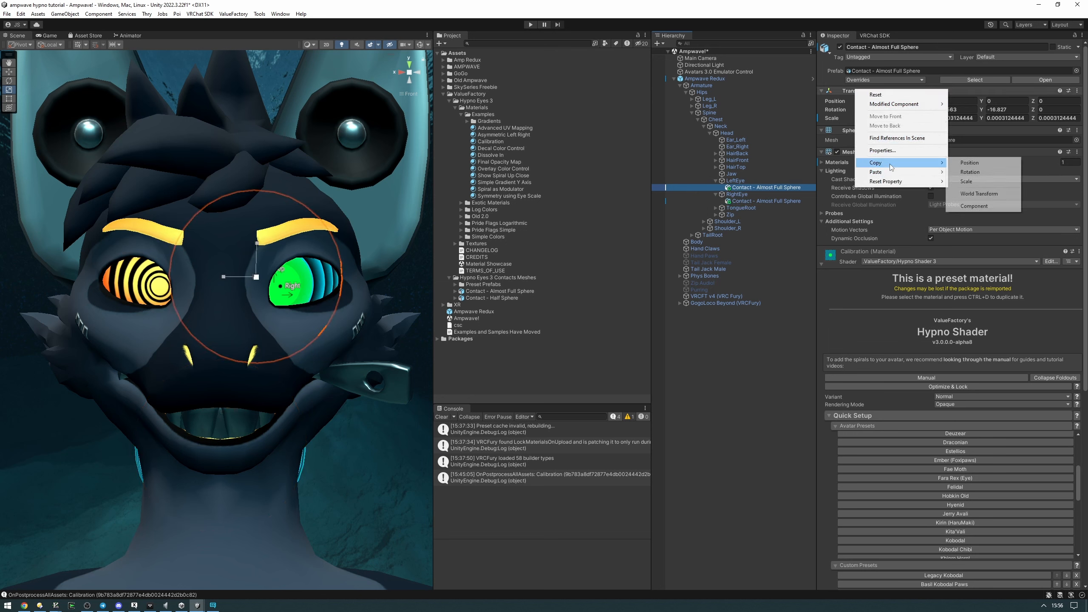
pyautogui.click(974, 206)
pyautogui.click(760, 202)
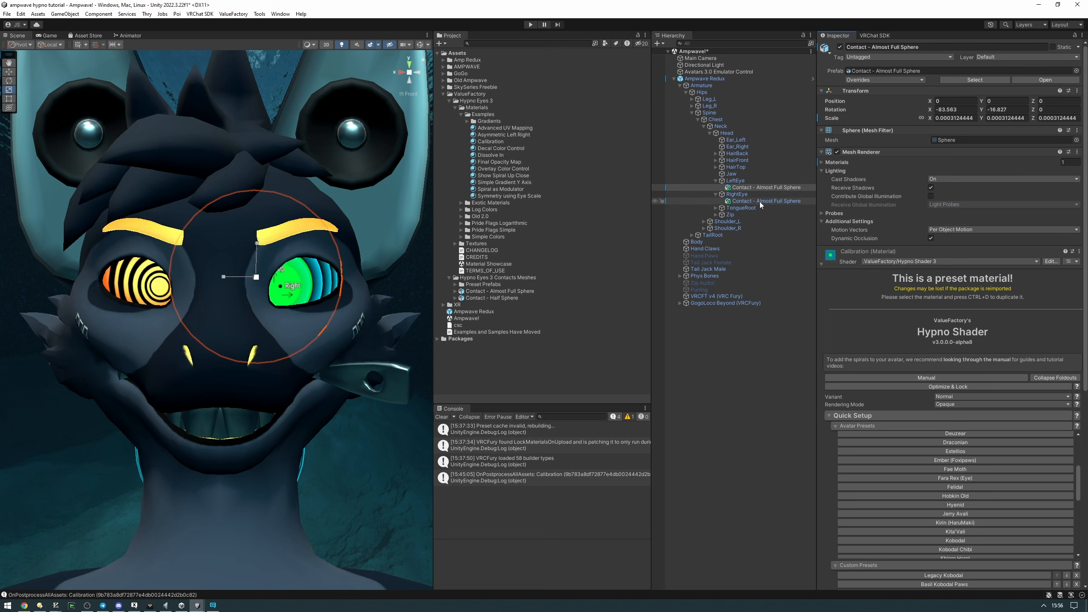
pyautogui.rightClick(863, 91)
pyautogui.moveTo(896, 176)
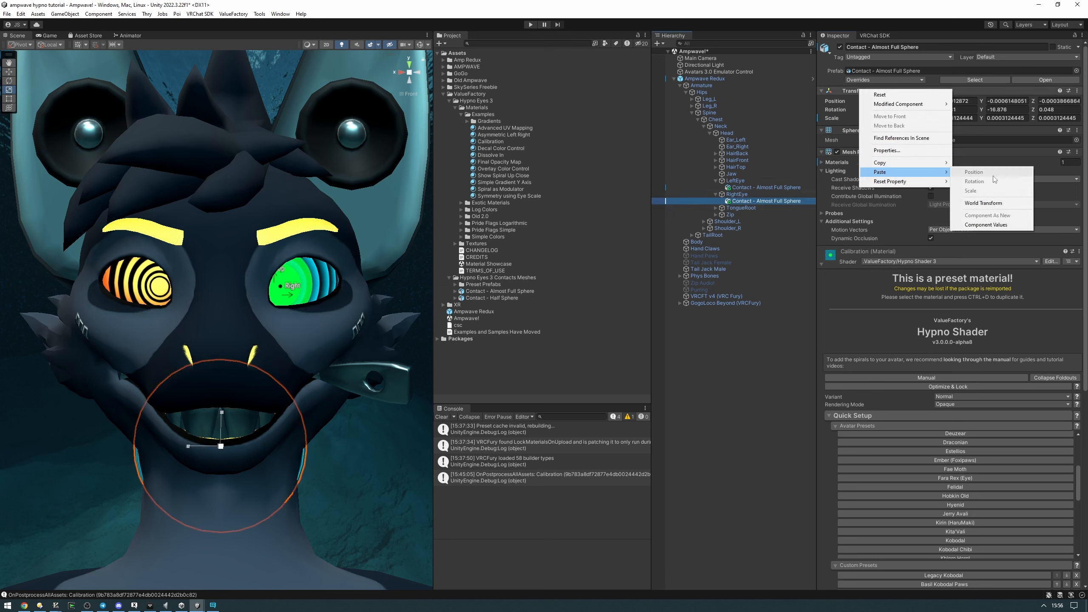
pyautogui.click(985, 226)
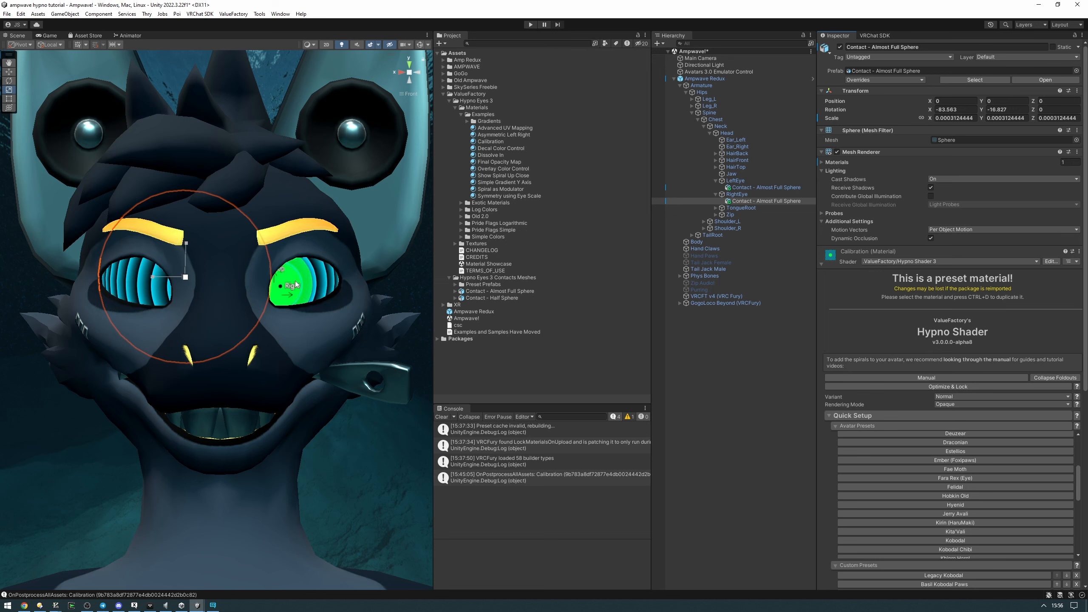
# Mirror the right eye's contact sphere by setting its Y rotation to 16.827
pyautogui.click(753, 201)
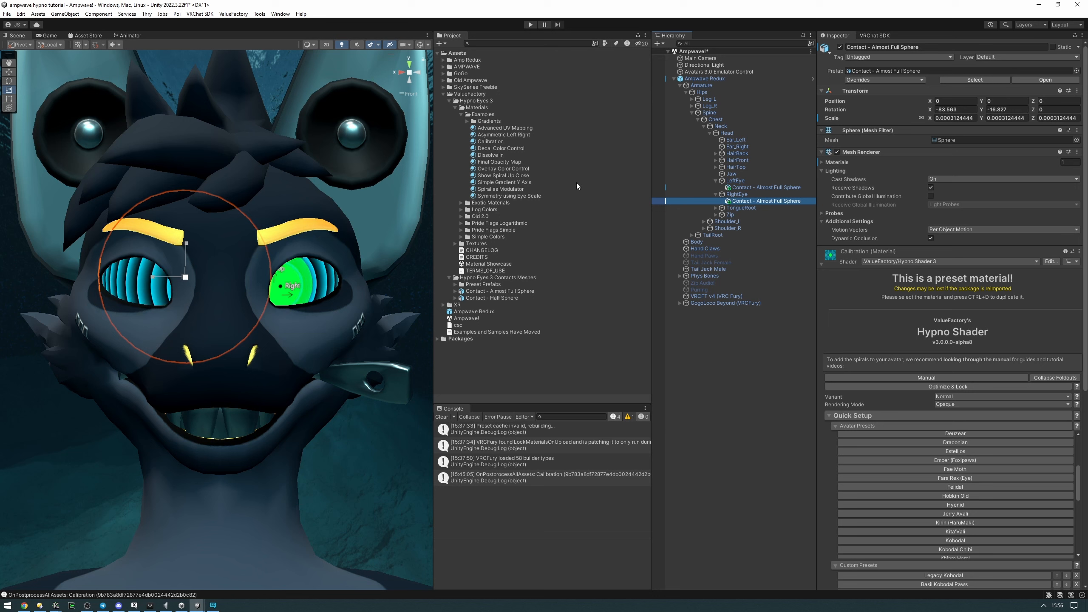
pyautogui.click(784, 202)
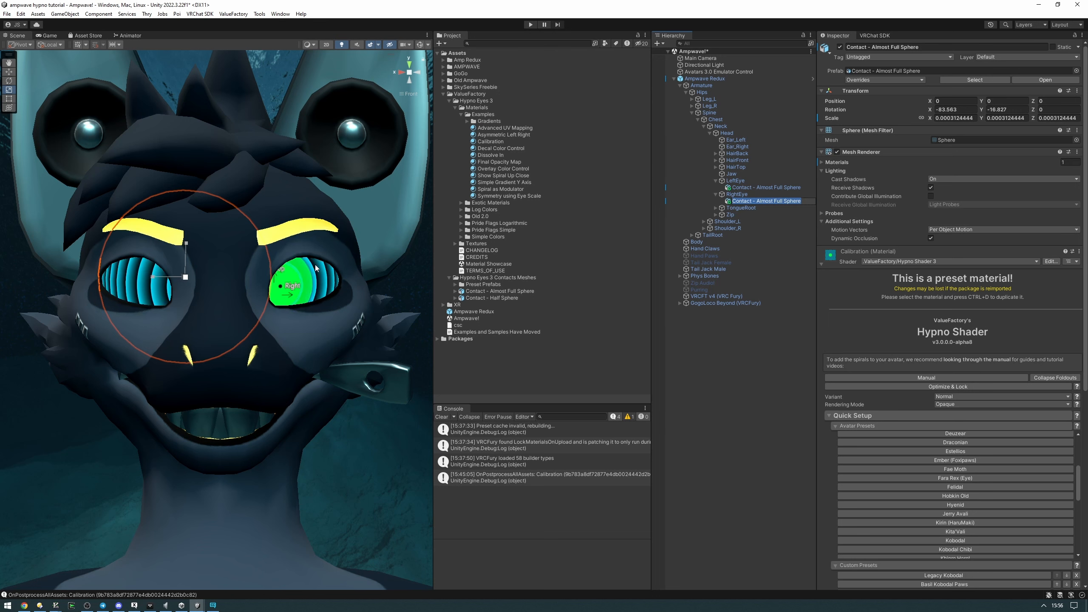
pyautogui.click(1010, 112)
pyautogui.press('Home')
pyautogui.press('Delete')
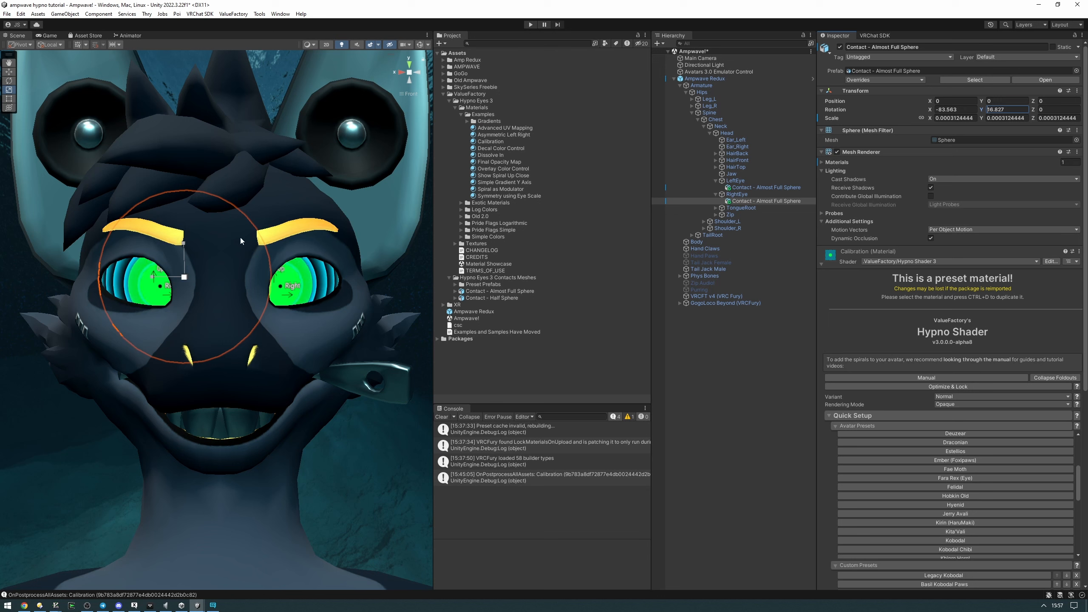
pyautogui.click(997, 109)
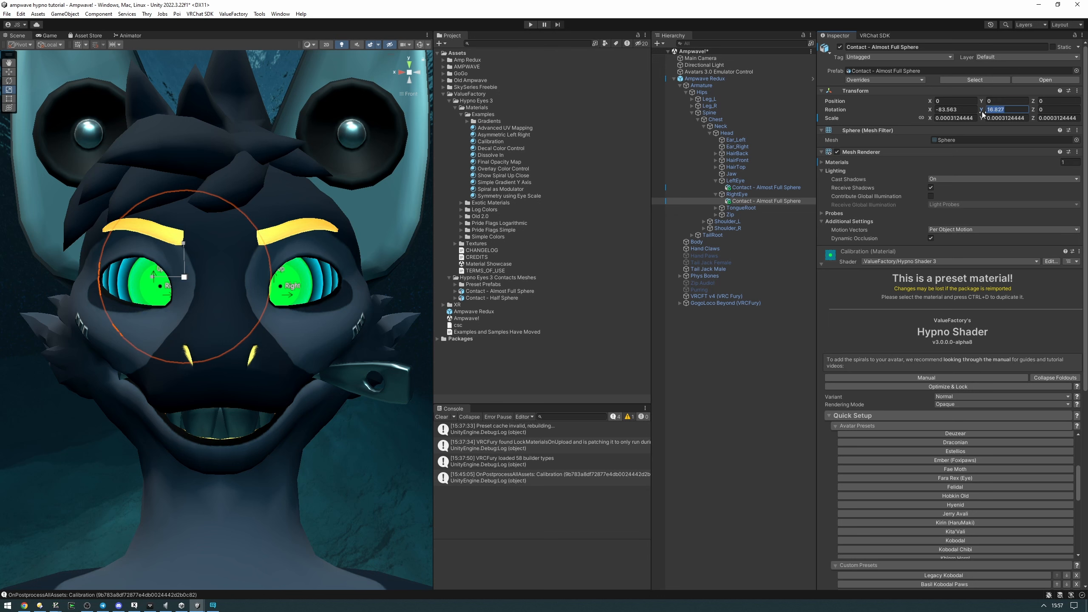
pyautogui.press('Tab')
pyautogui.click(1015, 111)
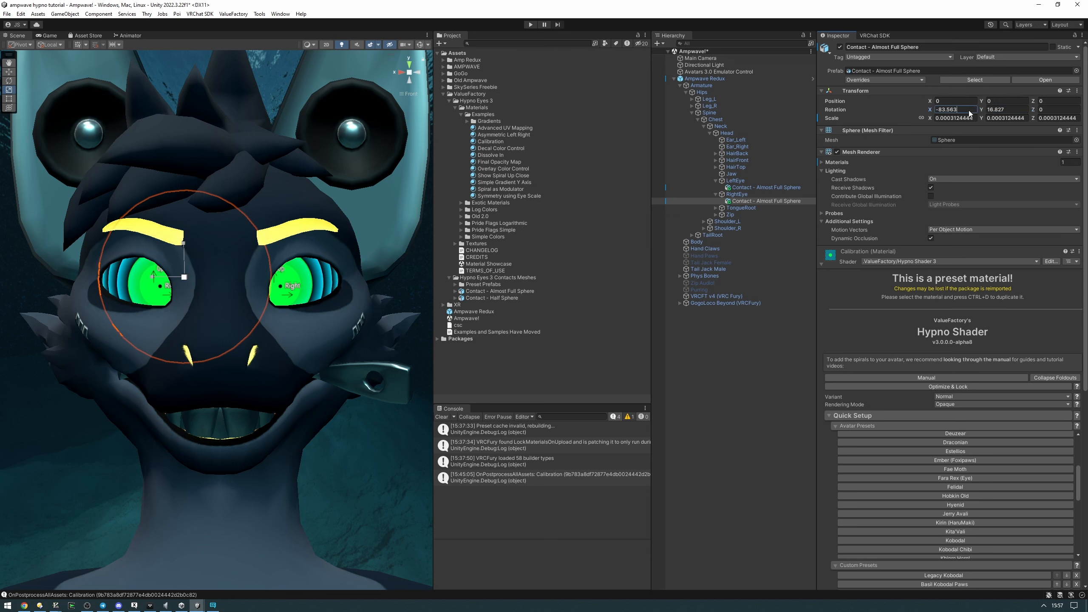